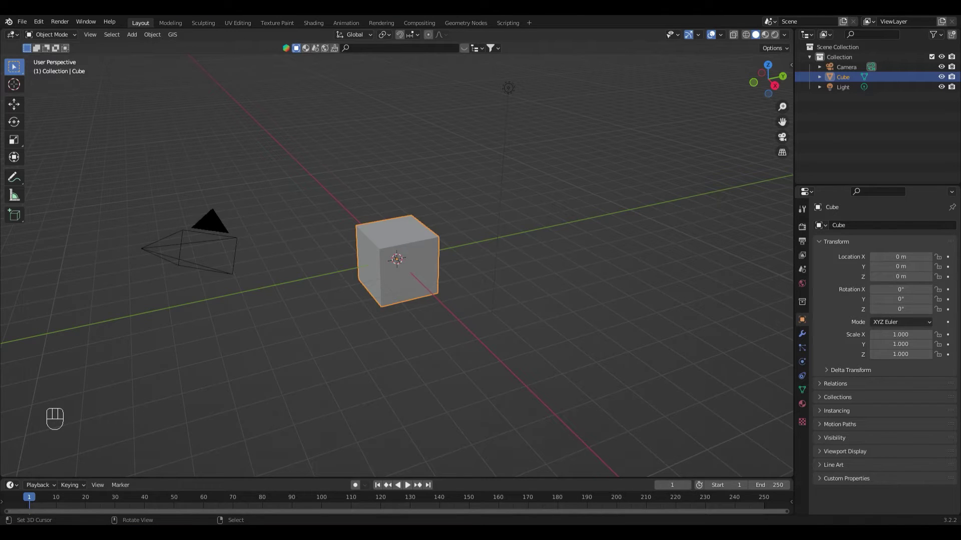
# - Delete all the default objects from the scene, leaving it empty
pyautogui.scroll(-1, 257, 239)
pyautogui.scroll(1, 245, 279)
pyautogui.moveTo(244, 279); pyautogui.dragTo(319, 278, button='middle')
pyautogui.scroll(-1, 279, 287)
pyautogui.press('a')
pyautogui.press('Delete')
# - Add a cube mesh at the origin and enter Edit Mode
pyautogui.hotkey('shift', 'a')
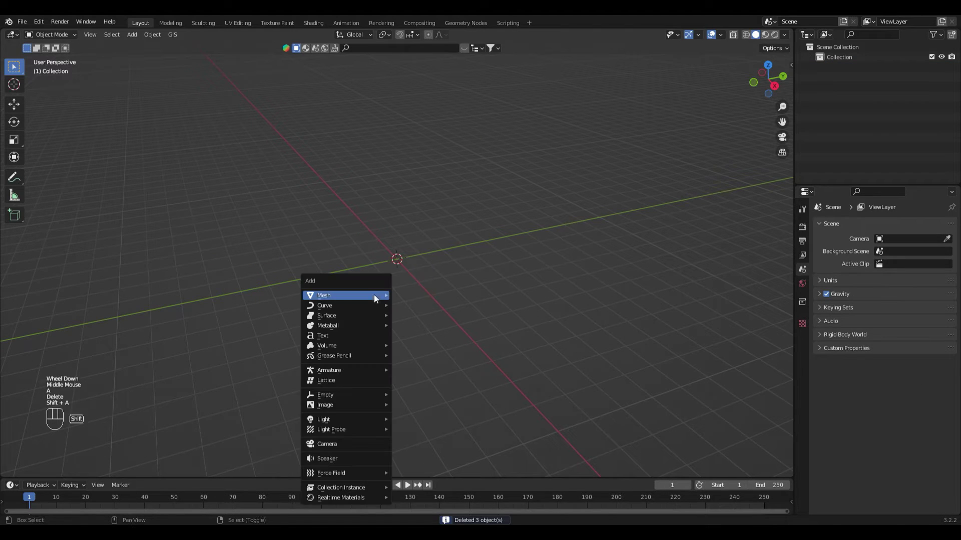
pyautogui.moveTo(388, 294)
pyautogui.click(416, 305)
pyautogui.scroll(1, 390, 232)
pyautogui.press('Tab')
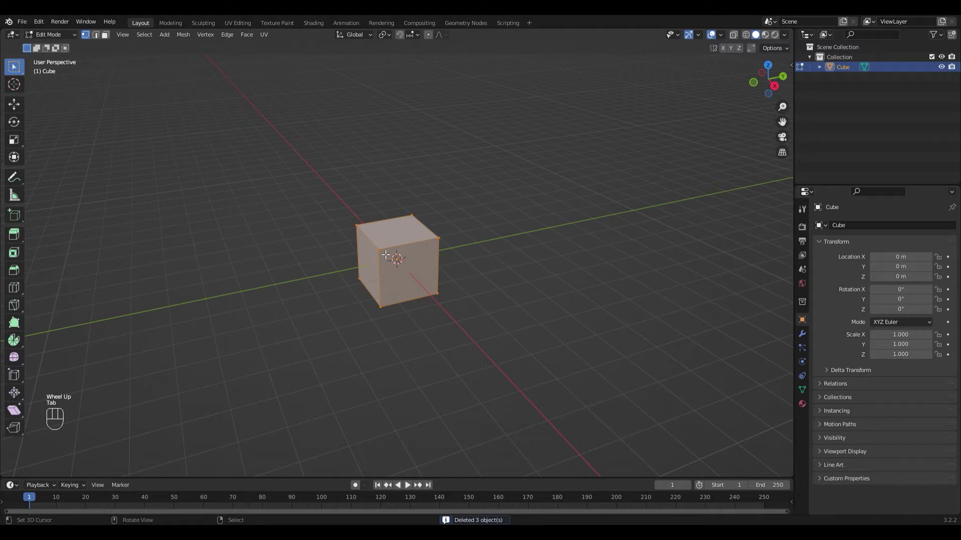
# - Scale the cube along the Y axis by about 2.14 to form an elongated block
pyautogui.scroll(-1, 385, 255)
pyautogui.press('s')
pyautogui.press('y')
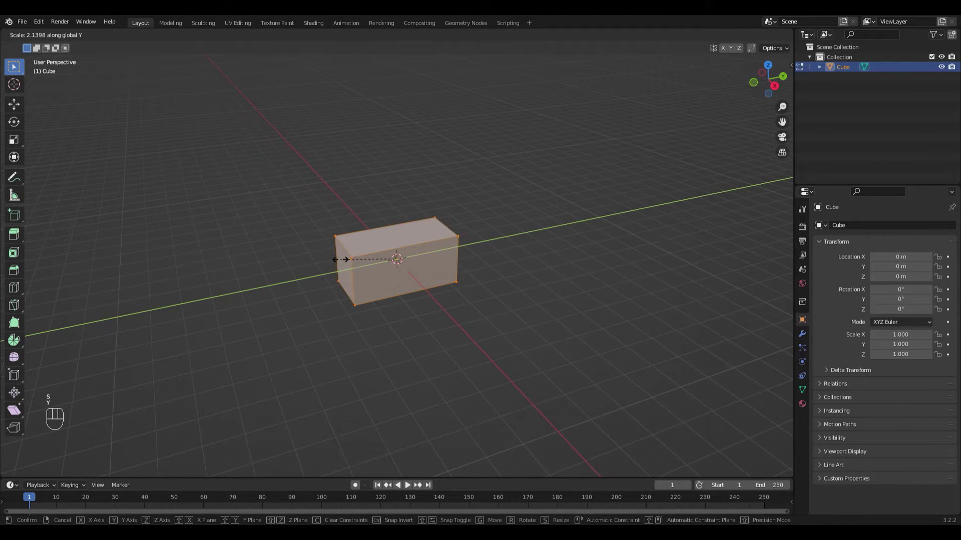
pyautogui.click(341, 259)
pyautogui.scroll(1, 366, 219)
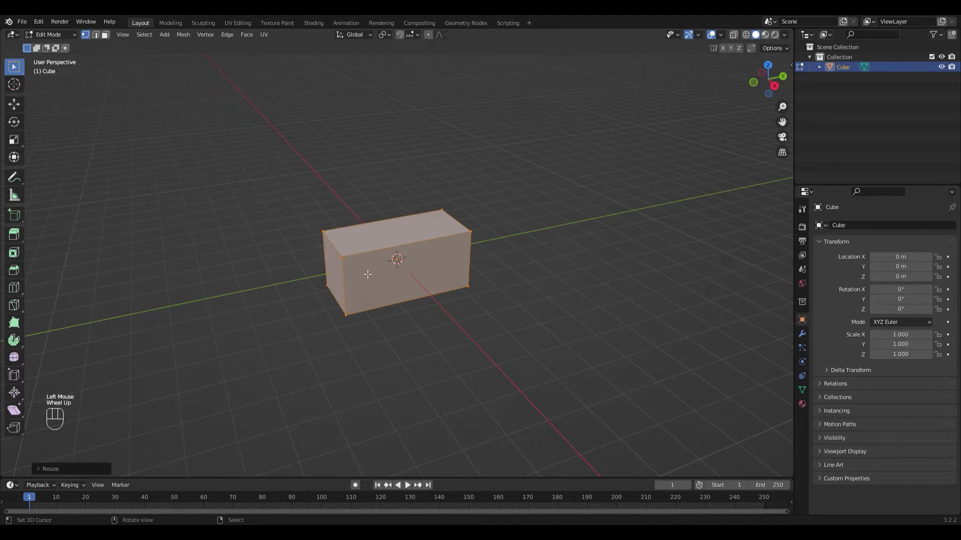
# - Cut five evenly spaced edge loops across the block's length, leaving them centred
pyautogui.hotkey('ctrl', 'r')
pyautogui.scroll(4, 370, 273)
pyautogui.click(367, 270)
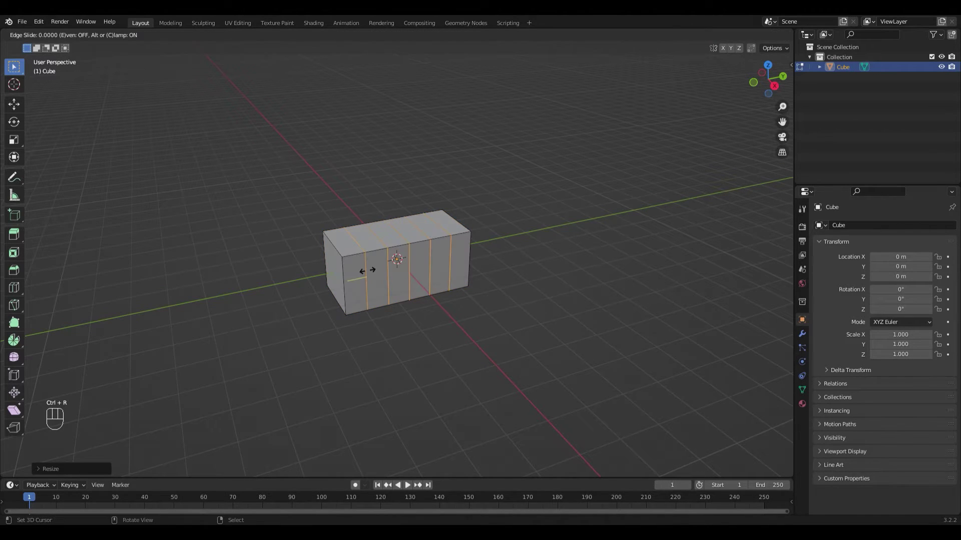
pyautogui.press('Escape')
# - Cut three evenly spaced edge loops through the block's end face, running along its length
pyautogui.moveTo(346, 264); pyautogui.dragTo(343, 260, button='middle')
pyautogui.rightClick(342, 260)
pyautogui.hotkey('ctrl', 'r')
pyautogui.scroll(3, 342, 260)
pyautogui.click(343, 260)
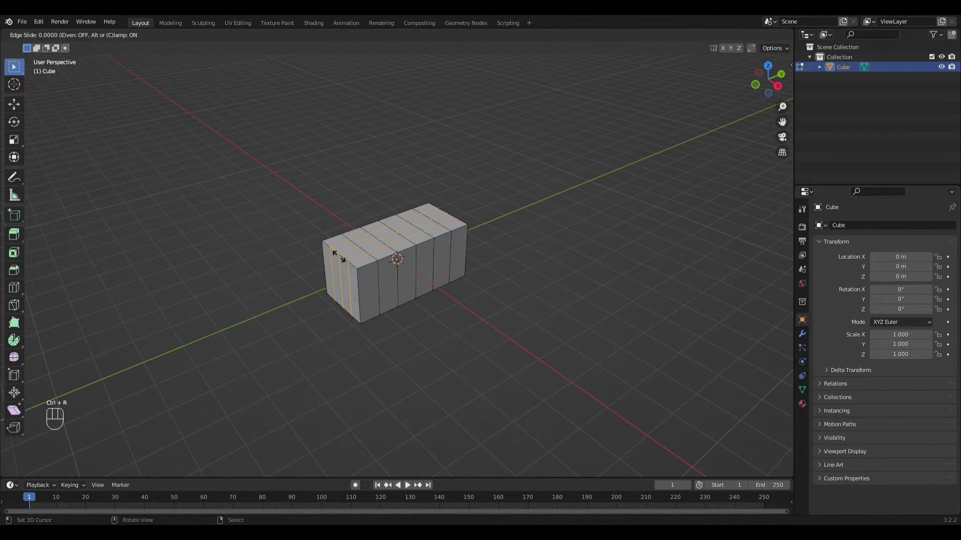
pyautogui.press('Escape')
# - Cut one centred edge loop in the second segment from each end of the block
pyautogui.moveTo(475, 265); pyautogui.dragTo(348, 249, button='middle')
pyautogui.scroll(2, 397, 280)
pyautogui.rightClick(346, 252)
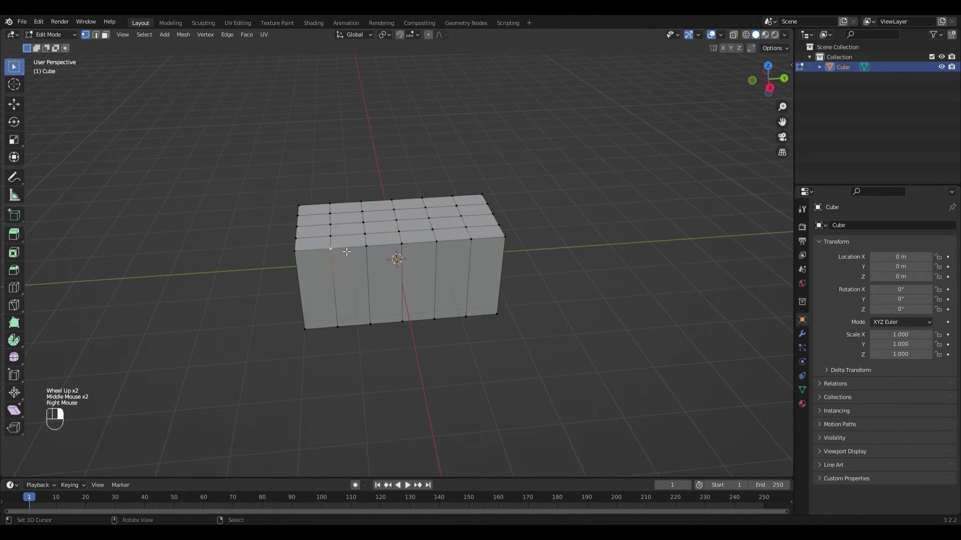
pyautogui.hotkey('ctrl', 'r')
pyautogui.press('Escape')
pyautogui.rightClick(467, 229)
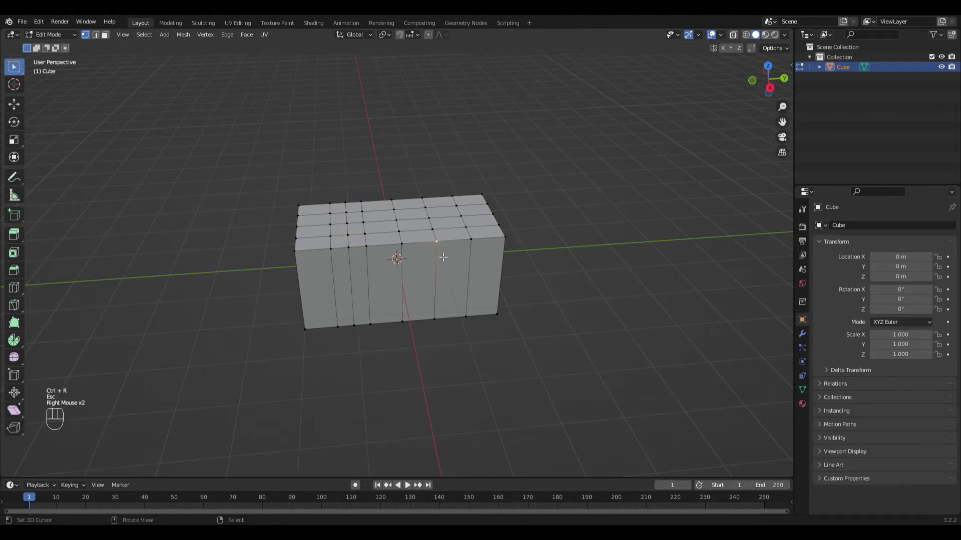
pyautogui.hotkey('ctrl', 'r')
pyautogui.click(452, 257)
pyautogui.press('Escape')
# - Select one narrow face loop near each end of the block and extrude both outward along their normals by about 0.14 m
pyautogui.press('3')
pyautogui.moveTo(453, 265); pyautogui.dragTo(581, 247, button='middle')
pyautogui.keyDown('alt'); pyautogui.rightClick(487, 221); pyautogui.keyUp('alt')
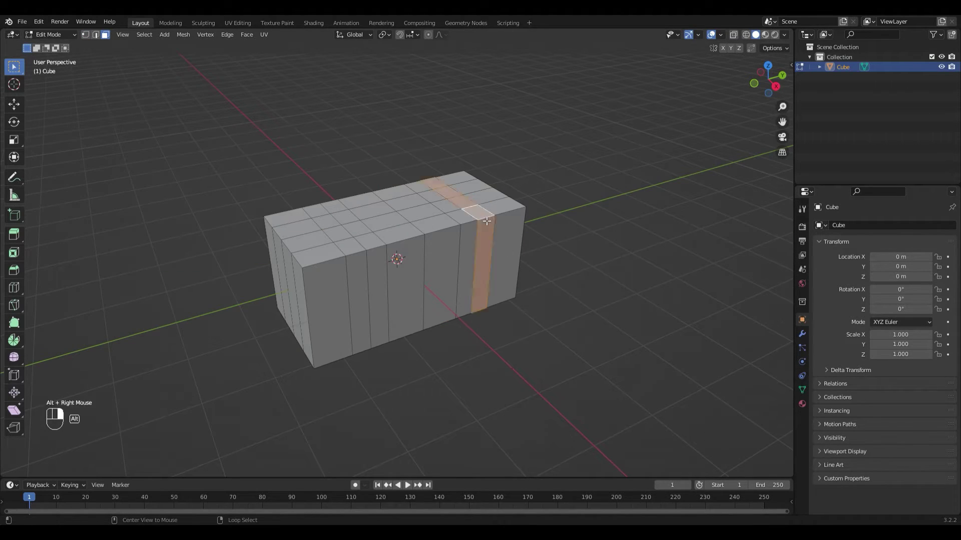
pyautogui.keyDown('alt'); pyautogui.keyDown('shift'); pyautogui.rightClick(356, 257); pyautogui.keyUp('shift'); pyautogui.keyUp('alt')
pyautogui.scroll(-1, 383, 271)
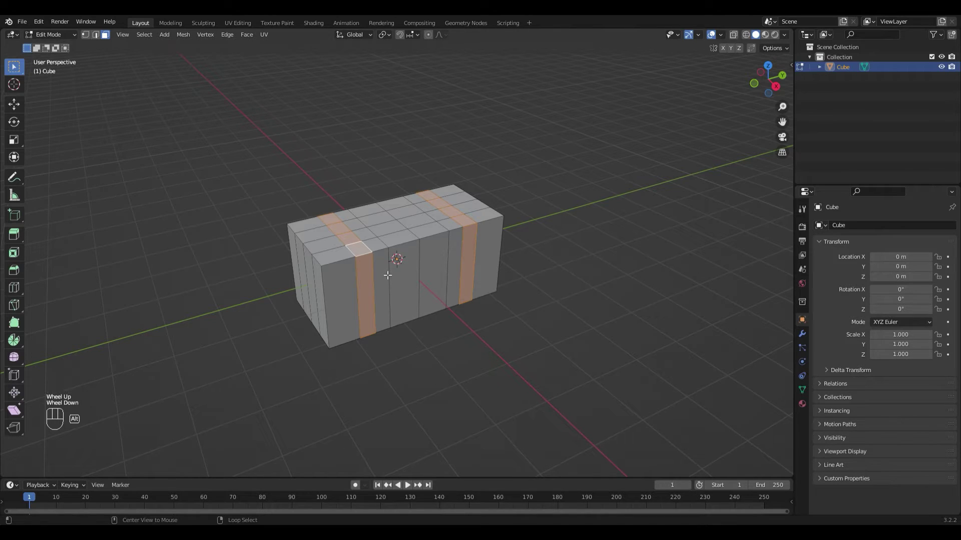
pyautogui.hotkey('alt', 'e')
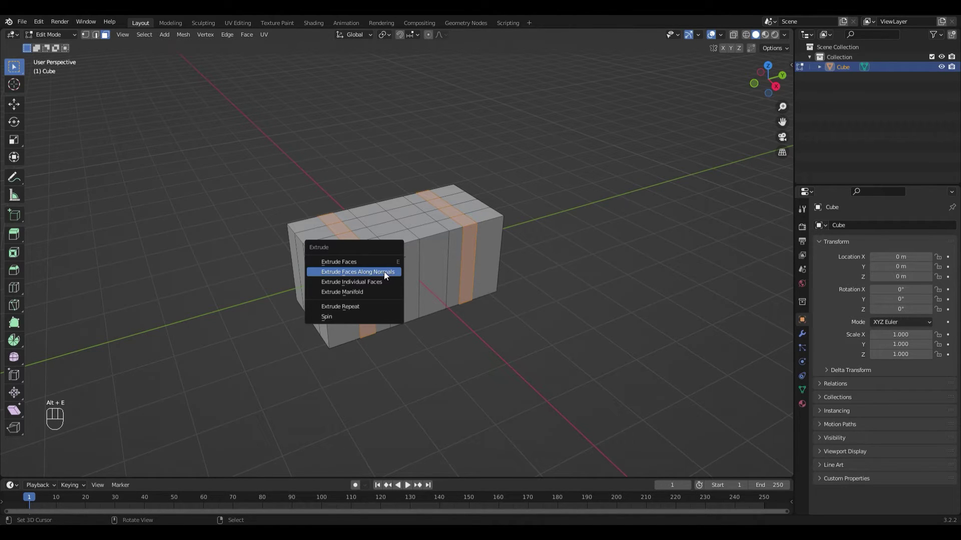
pyautogui.click(383, 272)
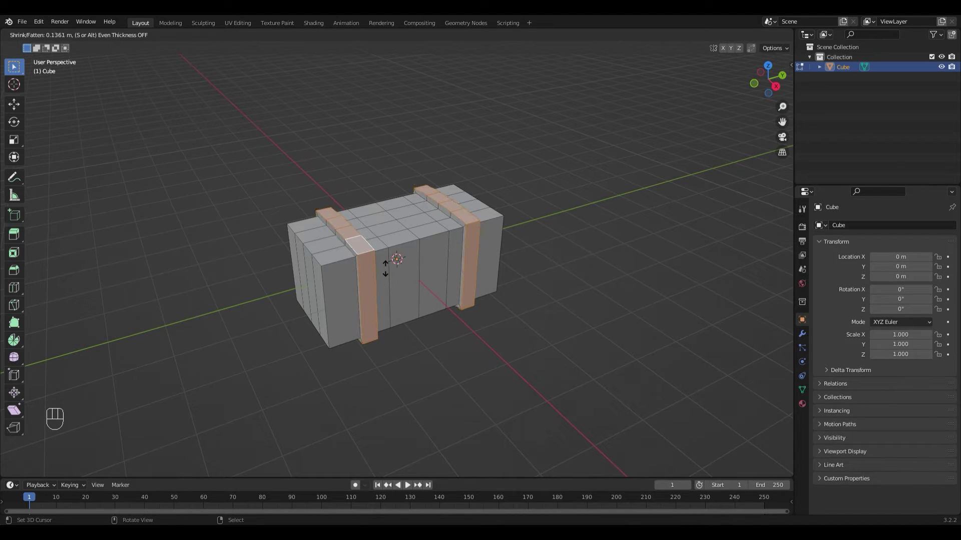
pyautogui.click(384, 268)
# - Bevel the near top corner vertex of the block, setting the bevel to affect vertices and widening it into a small chip
pyautogui.moveTo(383, 268); pyautogui.dragTo(477, 274, button='middle')
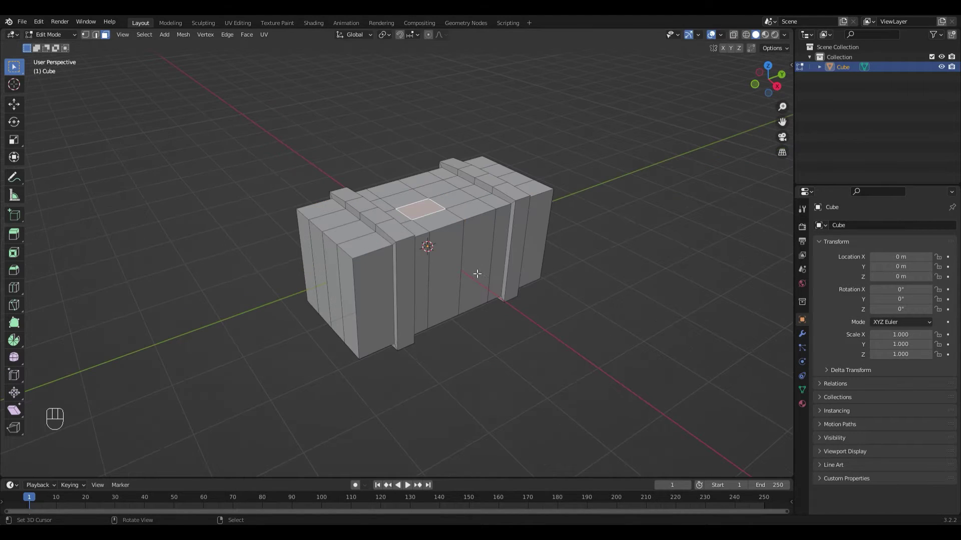
pyautogui.press('1')
pyautogui.rightClick(355, 262)
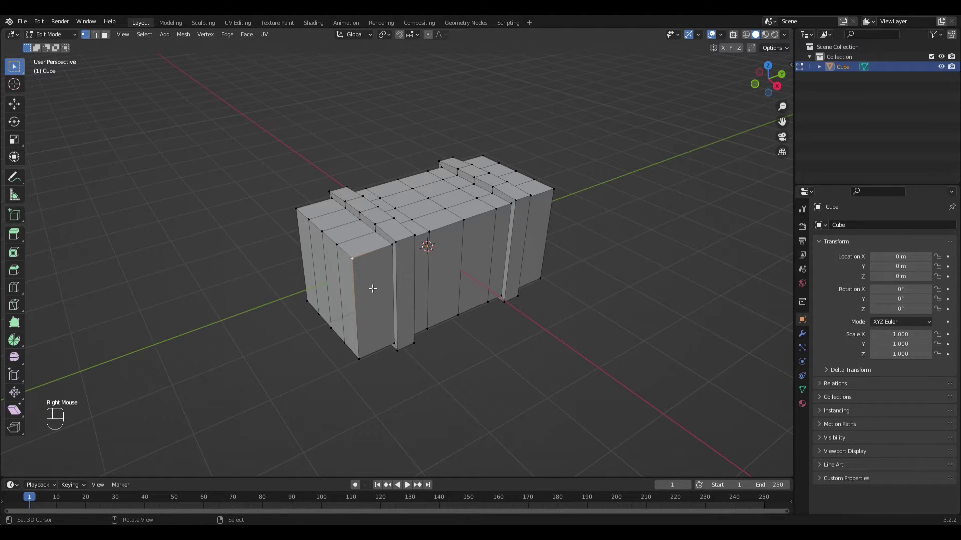
pyautogui.press('ctrl')
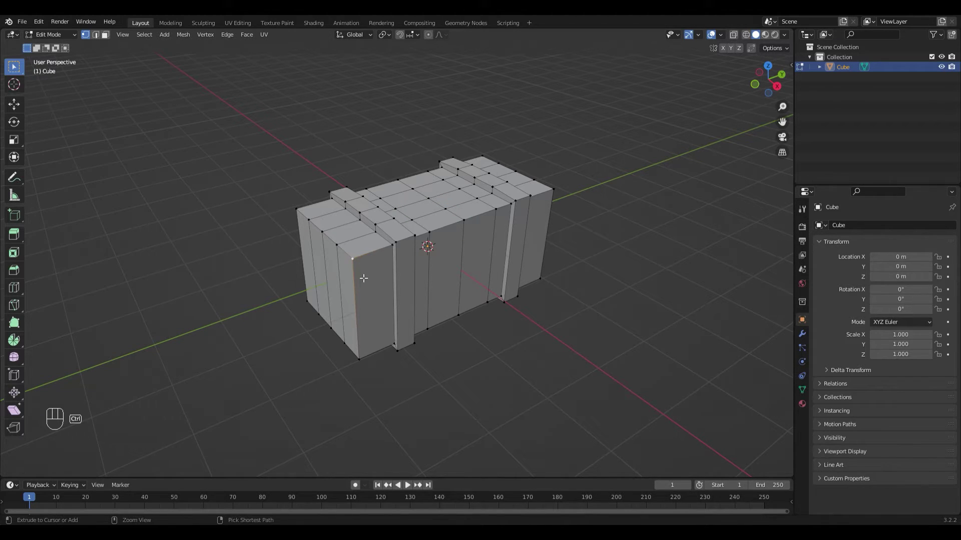
pyautogui.hotkey('ctrl', 'b')
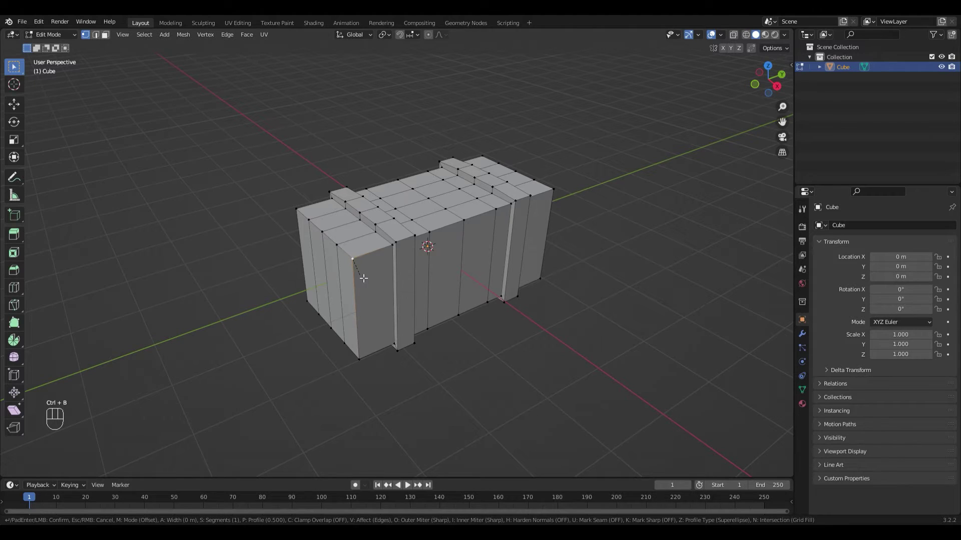
pyautogui.press('Return')
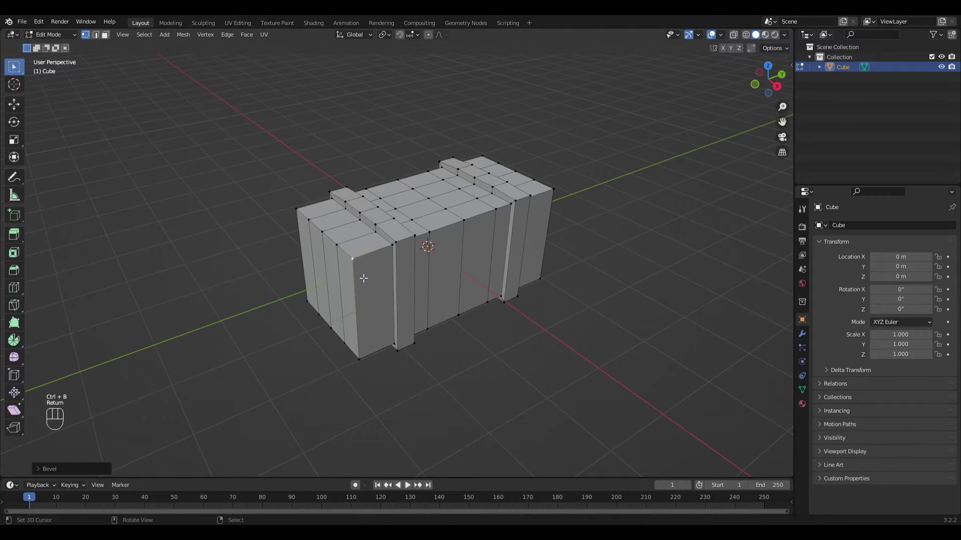
pyautogui.click(38, 469)
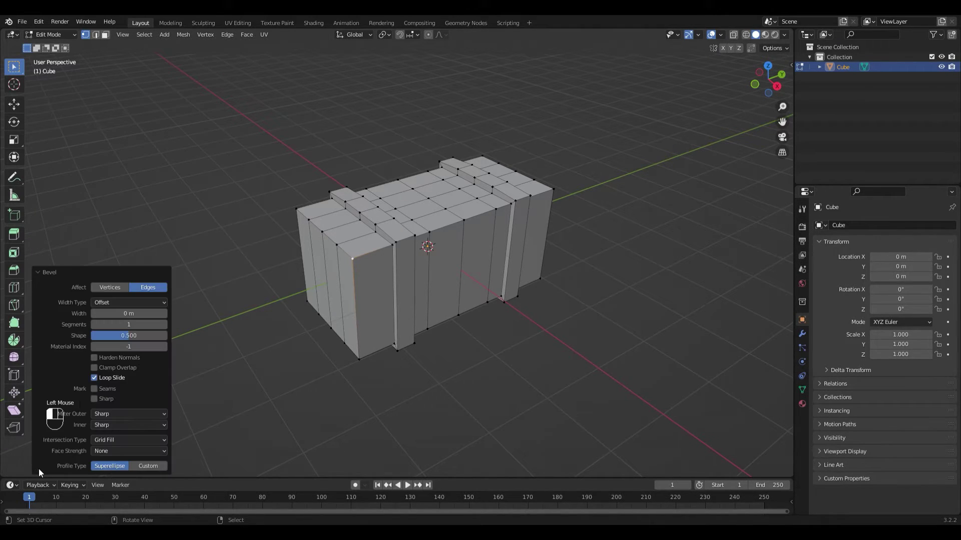
pyautogui.click(113, 287)
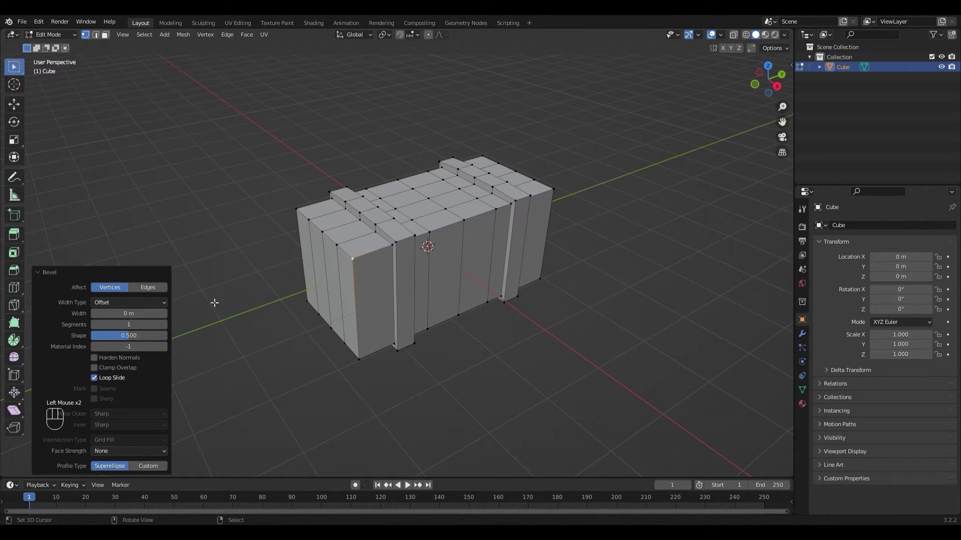
pyautogui.click(125, 314)
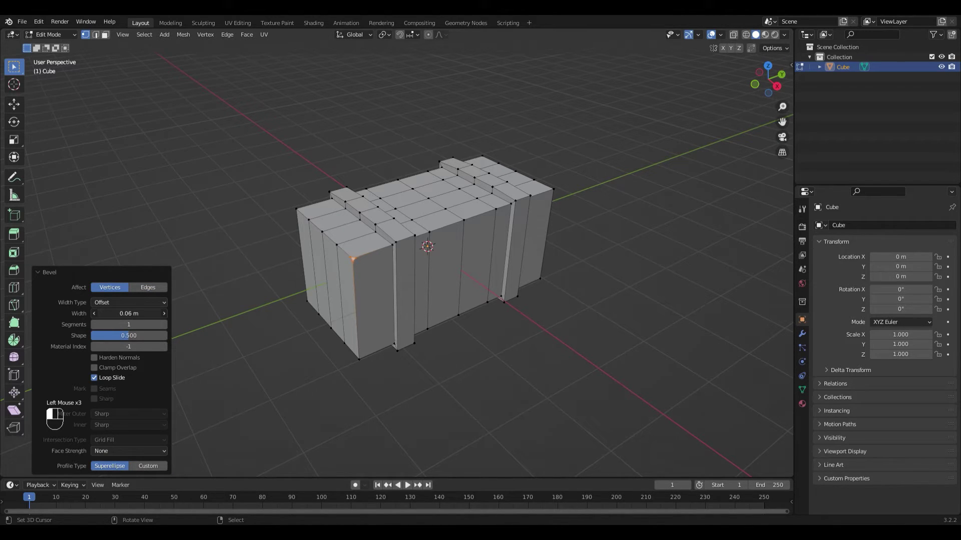
pyautogui.moveTo(125, 313); pyautogui.dragTo(134, 313)
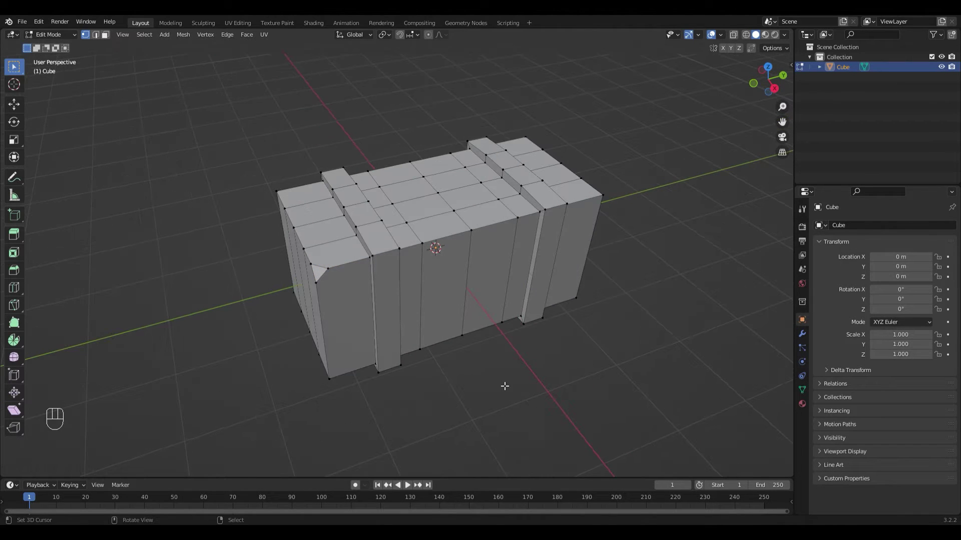
# - Bevel the middle vertex of the block's long top edge with a vertex bevel about 0.21 m wide
pyautogui.rightClick(474, 233)
pyautogui.hotkey('ctrl', 'b')
pyautogui.moveTo(125, 313); pyautogui.dragTo(132, 313)
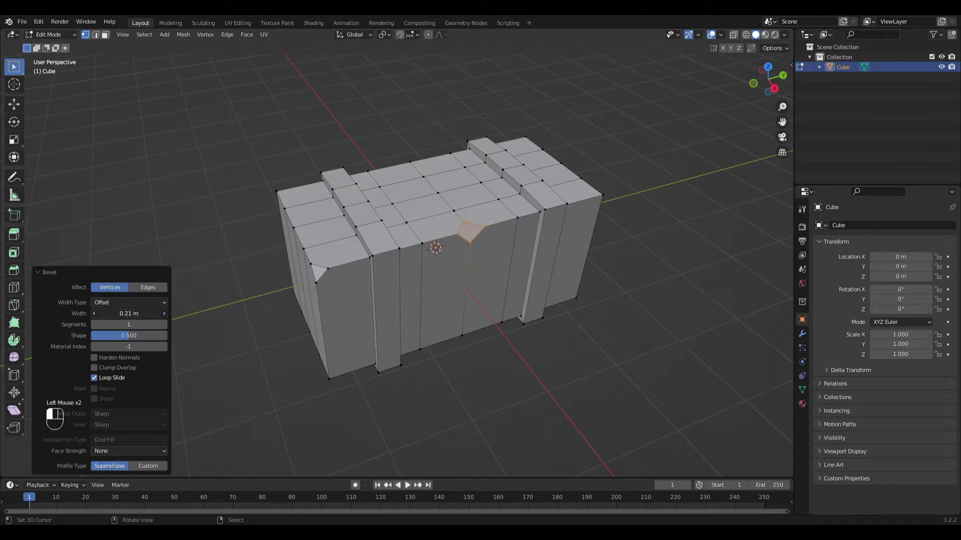
pyautogui.click(102, 291)
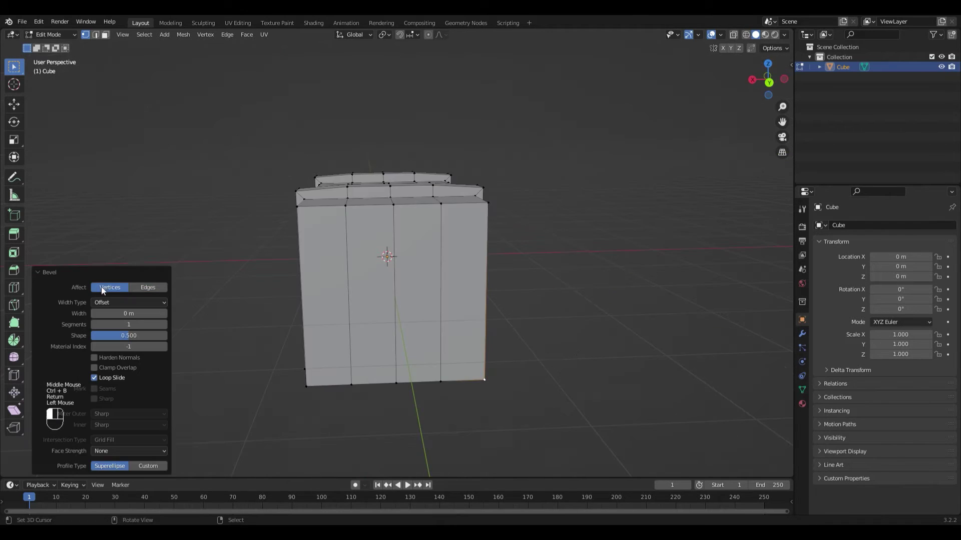
pyautogui.moveTo(125, 313); pyautogui.dragTo(132, 313)
# - Chip a vertex on the opposite long top edge, beside a raised band, with a 0.11 m vertex bevel
pyautogui.moveTo(440, 240); pyautogui.dragTo(359, 260, button='middle')
pyautogui.hotkey('ctrl', 'b')
pyautogui.press('Return')
pyautogui.click(110, 287)
pyautogui.moveTo(125, 313); pyautogui.dragTo(133, 313)
pyautogui.moveTo(515, 220); pyautogui.dragTo(455, 235, button='middle')
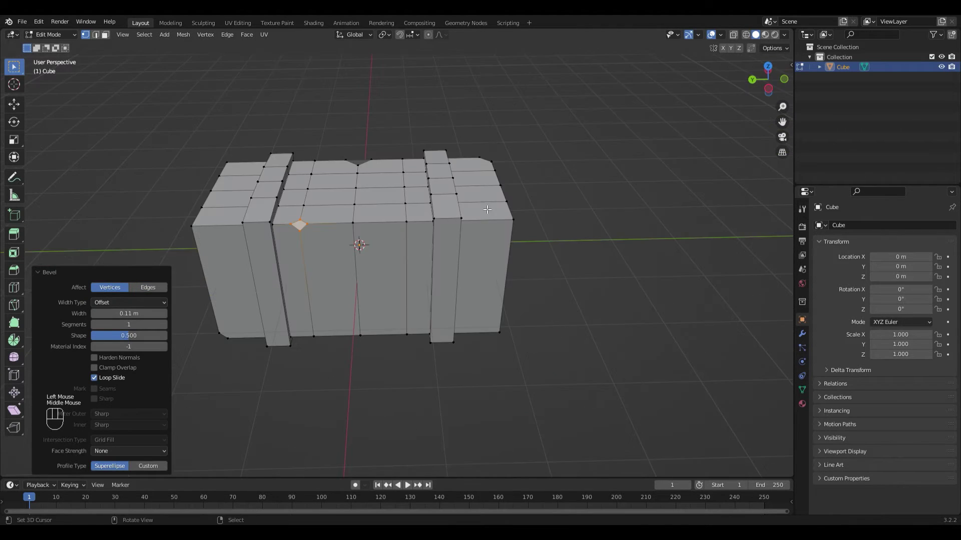
# - Chip a corner vertex at the end of the block with a vertex bevel and adjust its width
pyautogui.rightClick(193, 239)
pyautogui.hotkey('ctrl', 'b')
pyautogui.press('Return')
pyautogui.click(113, 287)
pyautogui.moveTo(125, 313); pyautogui.dragTo(133, 313)
# - Apply vertex bevels to two more block vertices, making the one at the bottom corner 0.12 m wide
pyautogui.rightClick(403, 324)
pyautogui.moveTo(380, 360); pyautogui.dragTo(262, 284, button='middle')
pyautogui.hotkey('ctrl', 'b')
pyautogui.press('Return')
pyautogui.click(109, 288)
pyautogui.rightClick(394, 368)
pyautogui.hotkey('ctrl', 'b')
pyautogui.click(437, 308)
pyautogui.scroll(1, 437, 307)
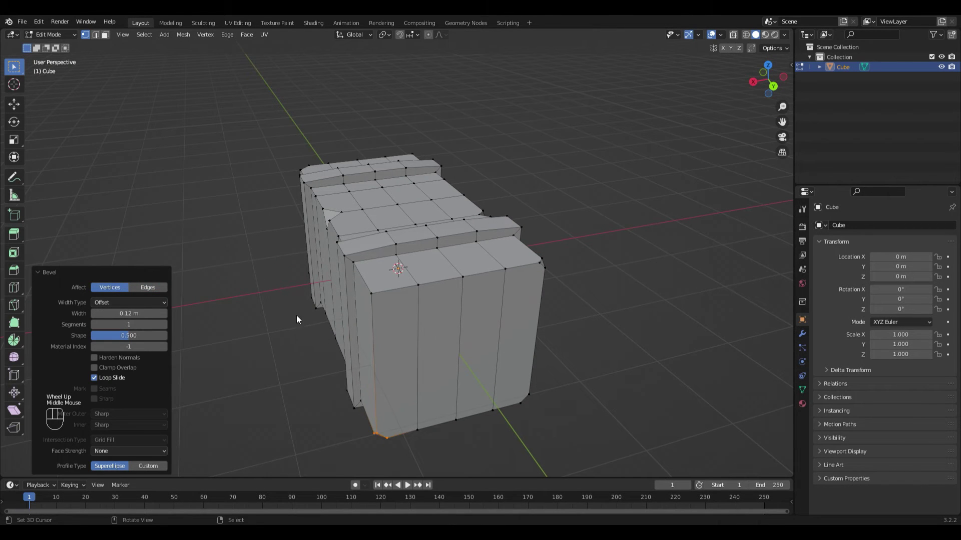
# - Switch to edge selection, select several outer edges around the block and bevel them narrowly
pyautogui.click(95, 34)
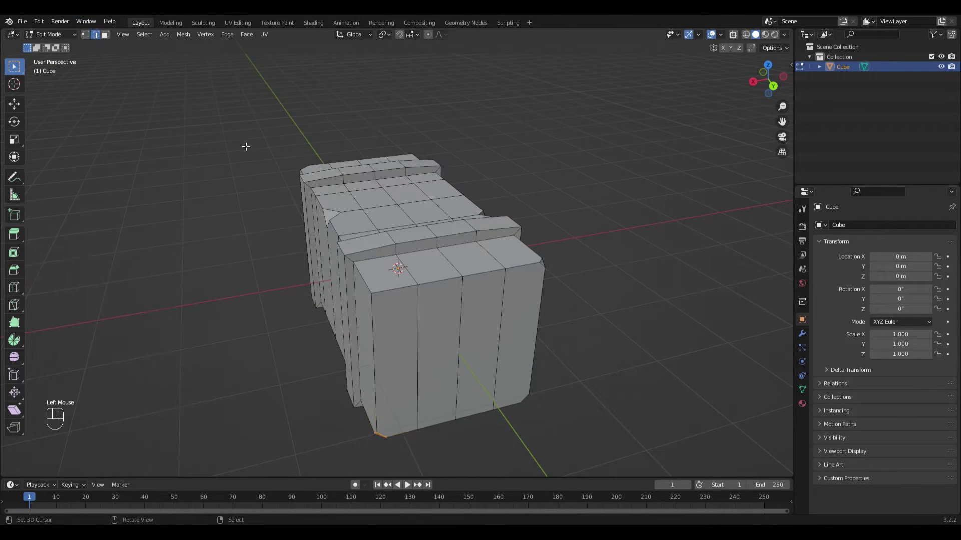
pyautogui.keyDown('alt'); pyautogui.rightClick(480, 279); pyautogui.keyUp('alt')
pyautogui.moveTo(479, 279); pyautogui.dragTo(528, 263, button='middle')
pyautogui.keyDown('shift'); pyautogui.rightClick(503, 240); pyautogui.keyUp('shift')
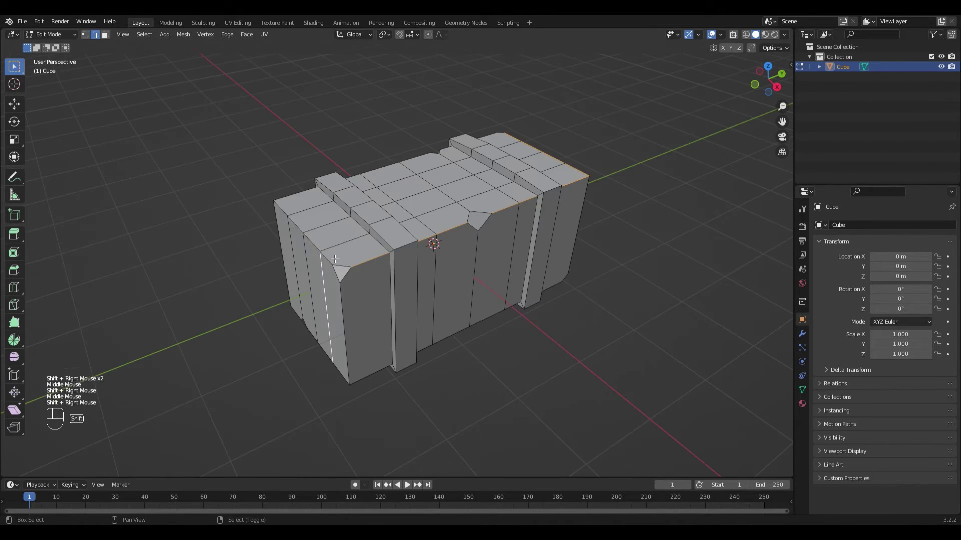
pyautogui.keyDown('shift'); pyautogui.rightClick(334, 259); pyautogui.keyUp('shift')
pyautogui.moveTo(334, 260); pyautogui.dragTo(519, 283, button='middle')
pyautogui.keyDown('shift'); pyautogui.rightClick(270, 222); pyautogui.keyUp('shift')
pyautogui.moveTo(480, 400); pyautogui.dragTo(527, 265, button='middle')
pyautogui.keyDown('shift'); pyautogui.rightClick(493, 328); pyautogui.keyUp('shift')
pyautogui.scroll(2, 390, 280)
pyautogui.scroll(-1, 390, 280)
pyautogui.hotkey('ctrl', 'b')
pyautogui.click(383, 277)
# - Select the four central faces on top of the block and inset them together by about 0.086 m
pyautogui.scroll(-1, 384, 277)
pyautogui.rightClick(629, 301)
pyautogui.moveTo(629, 302); pyautogui.dragTo(360, 245, button='middle')
pyautogui.press('3')
pyautogui.rightClick(353, 245)
pyautogui.keyDown('shift'); pyautogui.rightClick(352, 219); pyautogui.keyUp('shift')
pyautogui.keyDown('shift'); pyautogui.rightClick(412, 219); pyautogui.keyUp('shift')
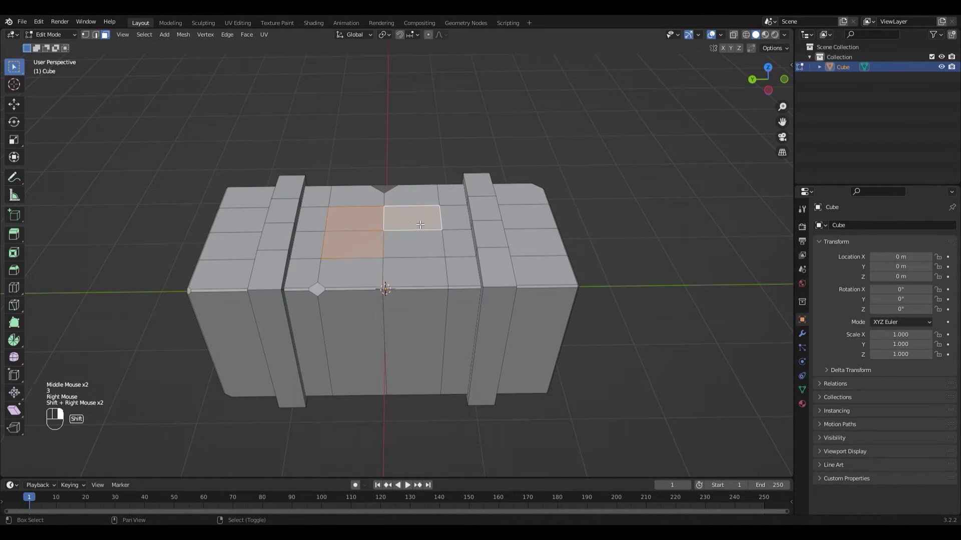
pyautogui.keyDown('shift'); pyautogui.rightClick(406, 261); pyautogui.keyUp('shift')
pyautogui.keyDown('shift'); pyautogui.rightClick(406, 261); pyautogui.keyUp('shift')
pyautogui.keyDown('shift'); pyautogui.rightClick(405, 244); pyautogui.keyUp('shift')
pyautogui.scroll(1, 406, 244)
pyautogui.moveTo(405, 244); pyautogui.dragTo(375, 247, button='middle')
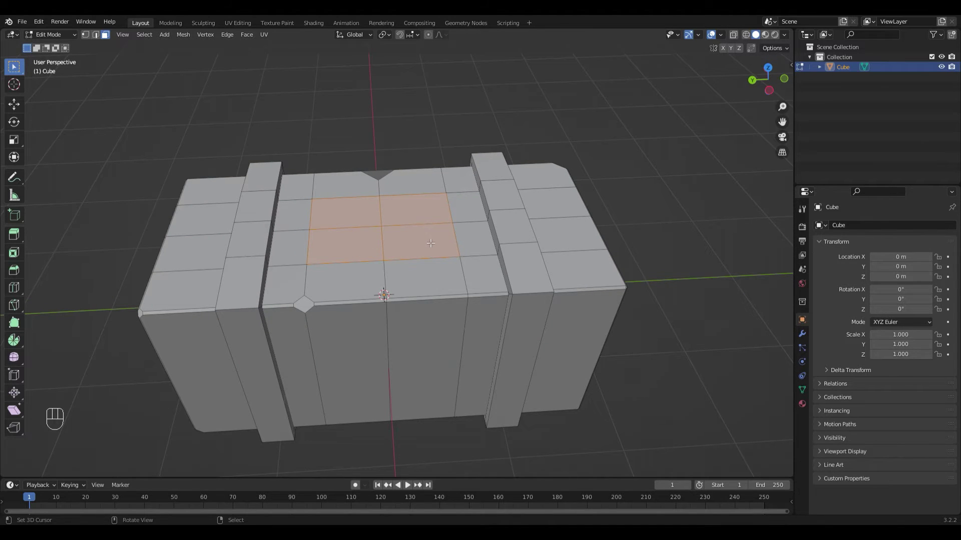
pyautogui.press('i')
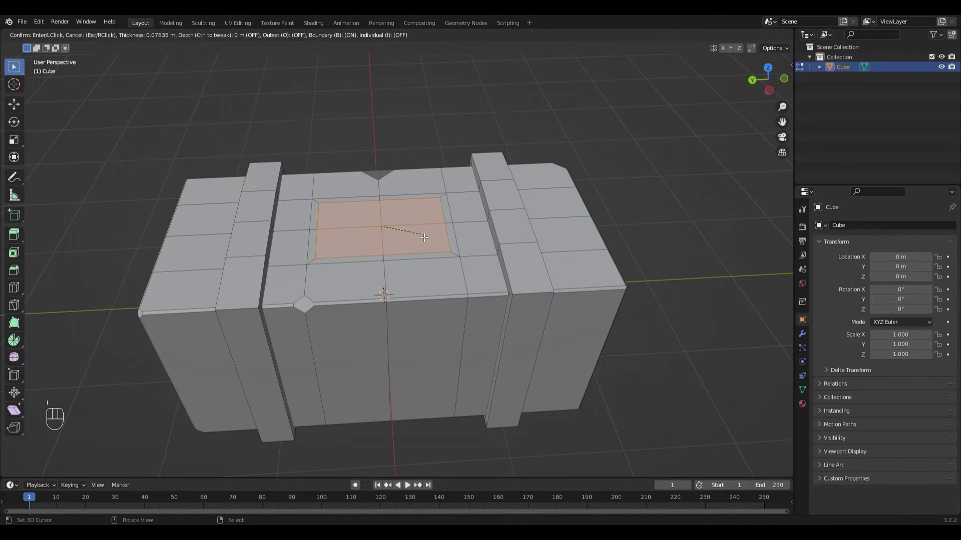
pyautogui.click(424, 237)
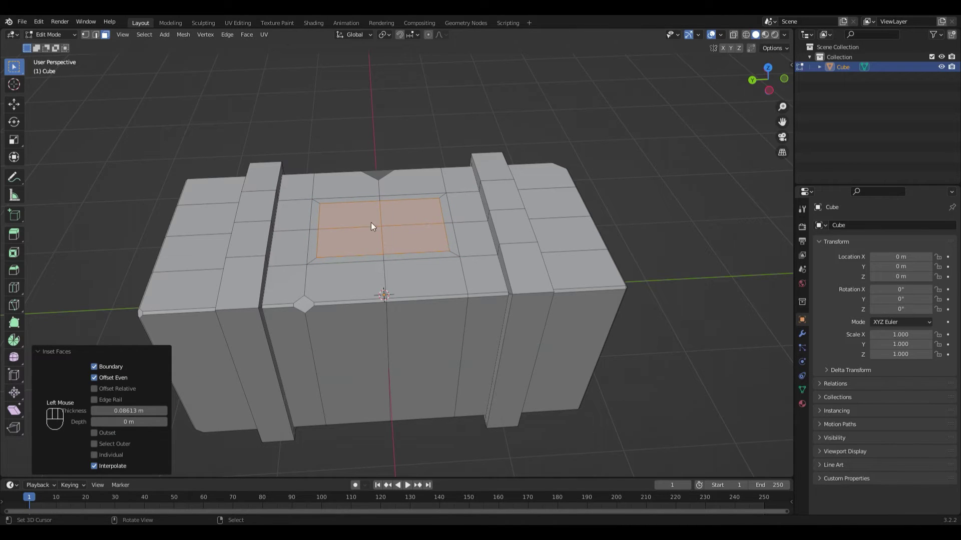
# - Reshape the inset faces into a circle with LoopTools and scale it to about 0.667
pyautogui.press('w')
pyautogui.moveTo(338, 207)
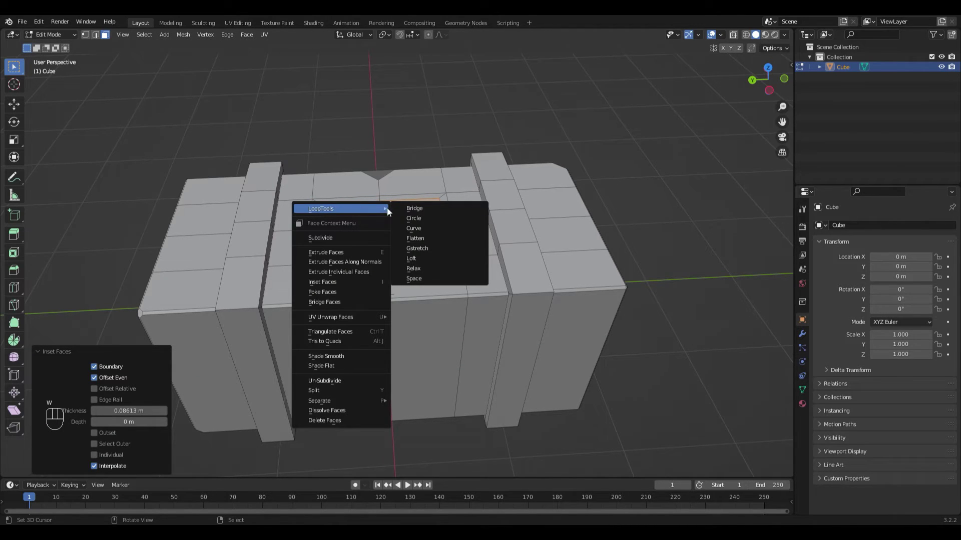
pyautogui.click(417, 218)
pyautogui.press('s')
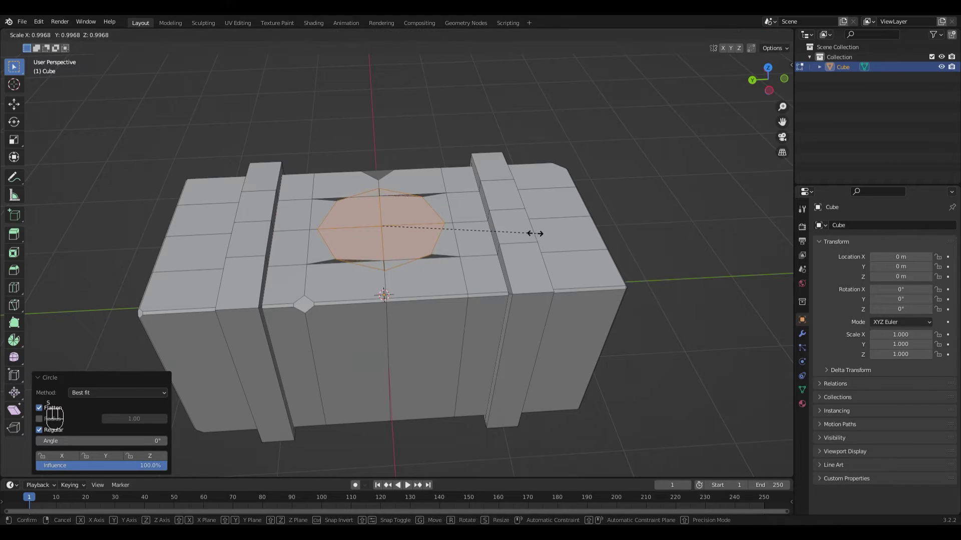
pyautogui.click(484, 227)
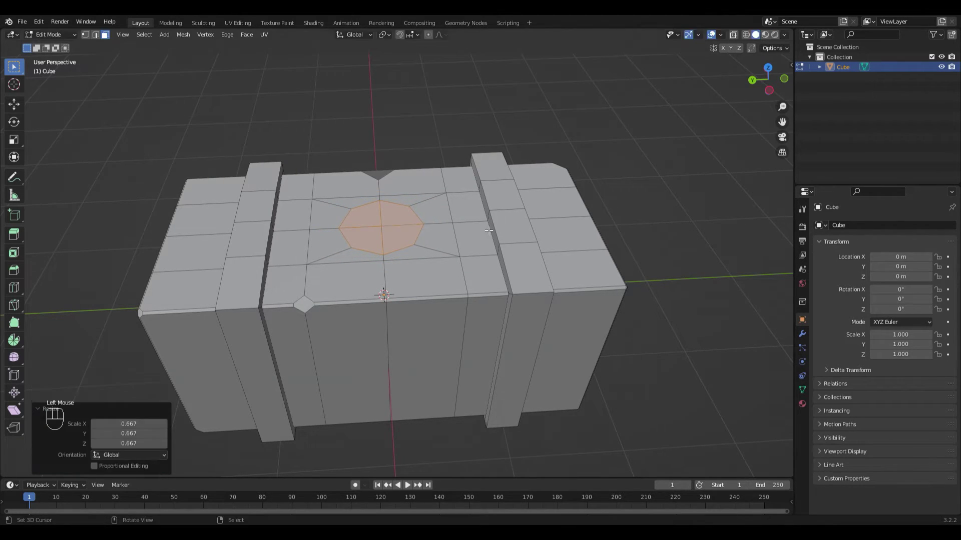
# - Extrude the circular faces upward and raise their end further along Z to form a tall handle
pyautogui.moveTo(484, 227); pyautogui.dragTo(416, 275, button='middle')
pyautogui.press('e')
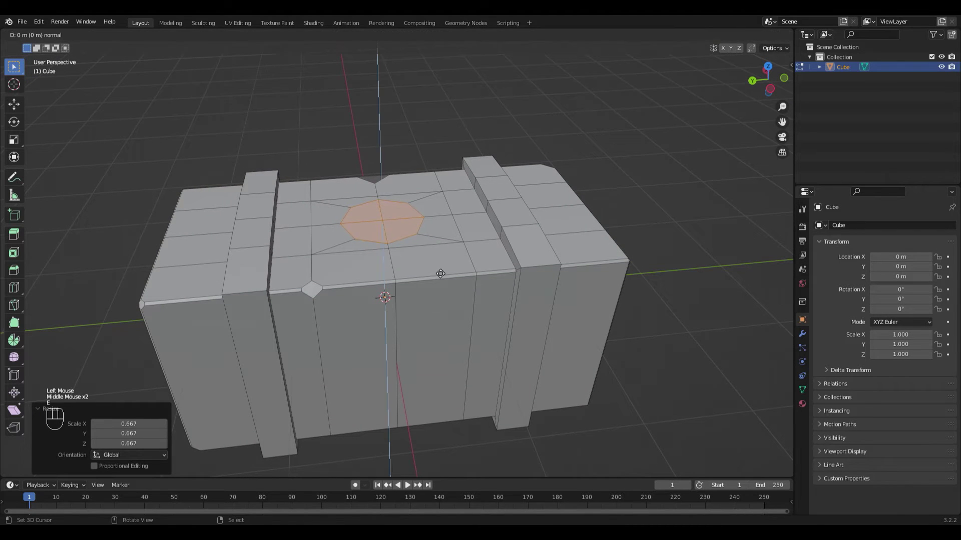
pyautogui.click(457, 101)
pyautogui.scroll(-2, 457, 100)
pyautogui.moveTo(456, 101); pyautogui.dragTo(487, 221, button='middle')
pyautogui.press('g')
pyautogui.press('z')
pyautogui.click(475, 147)
# - Add one loop cut around the handle and slide it down close to the block's top
pyautogui.scroll(2, 418, 201)
pyautogui.keyDown('shift'); pyautogui.moveTo(418, 202); pyautogui.dragTo(416, 275, button='middle'); pyautogui.keyUp('shift')
pyautogui.scroll(1, 410, 280)
pyautogui.rightClick(391, 302)
pyautogui.hotkey('ctrl', 'r')
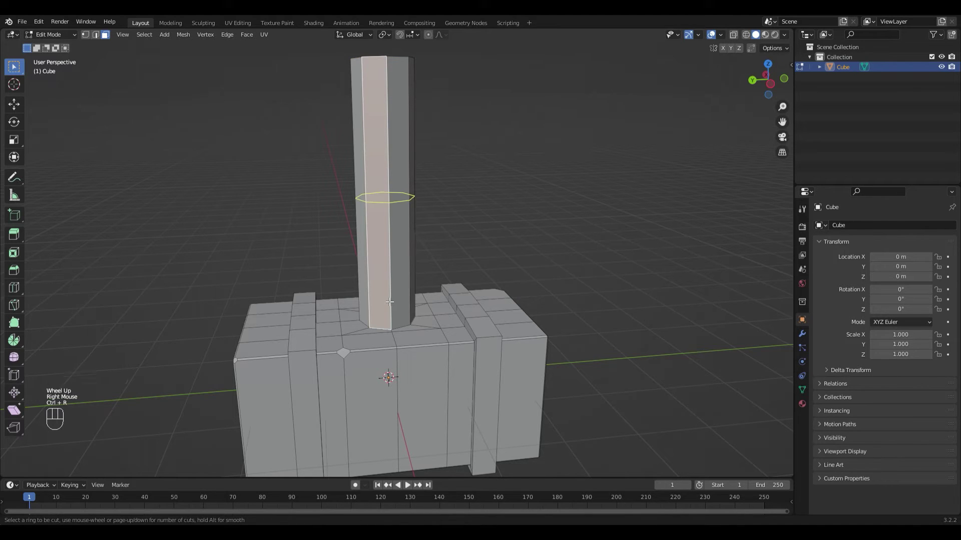
pyautogui.click(389, 301)
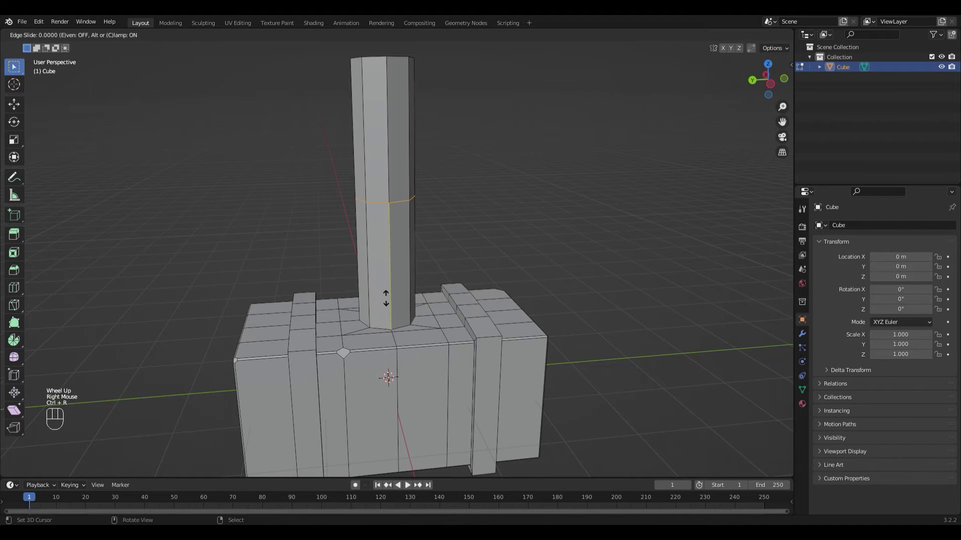
pyautogui.click(395, 410)
# - Select the ring of faces at the handle's base and extrude it along normals by about 0.137 m to form a collar
pyautogui.scroll(1, 388, 350)
pyautogui.rightClick(384, 333)
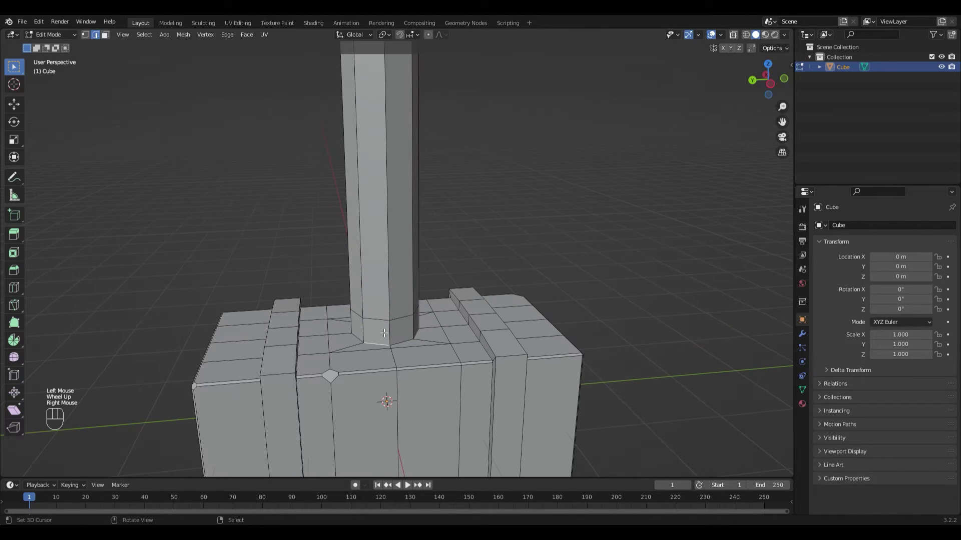
pyautogui.press('3')
pyautogui.keyDown('alt'); pyautogui.rightClick(384, 333); pyautogui.keyUp('alt')
pyautogui.keyDown('alt'); pyautogui.rightClick(403, 334); pyautogui.keyUp('alt')
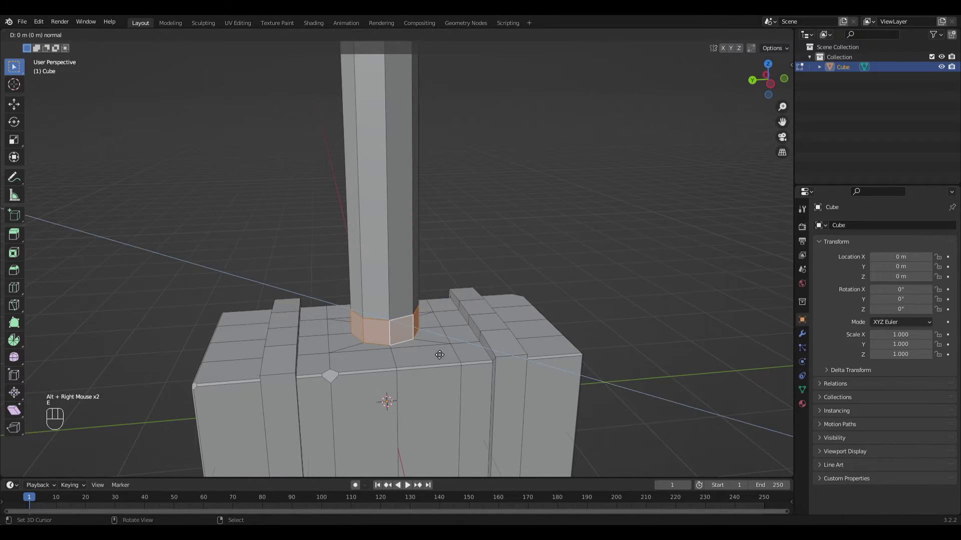
pyautogui.press('e')
pyautogui.press('Escape')
pyautogui.hotkey('alt', 'e')
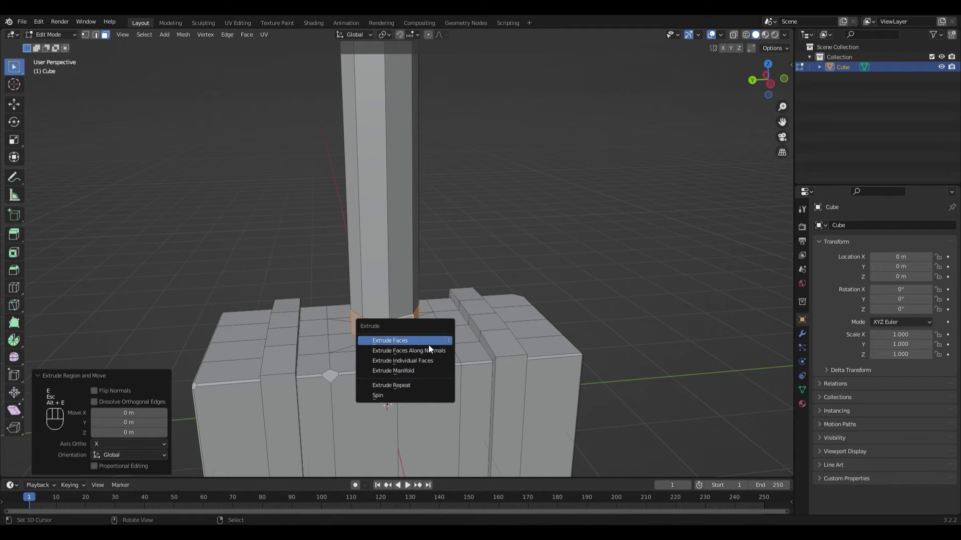
pyautogui.click(427, 350)
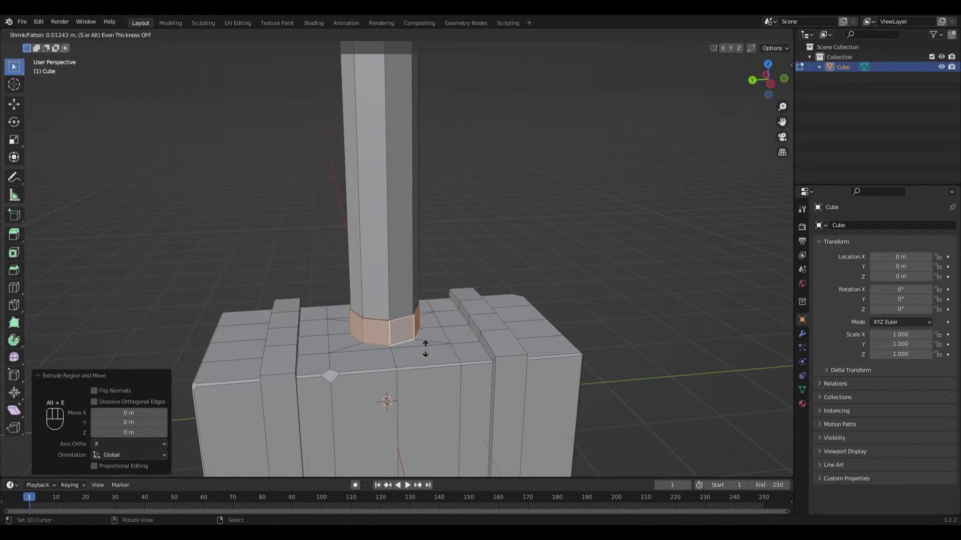
pyautogui.click(420, 344)
pyautogui.scroll(-1, 423, 347)
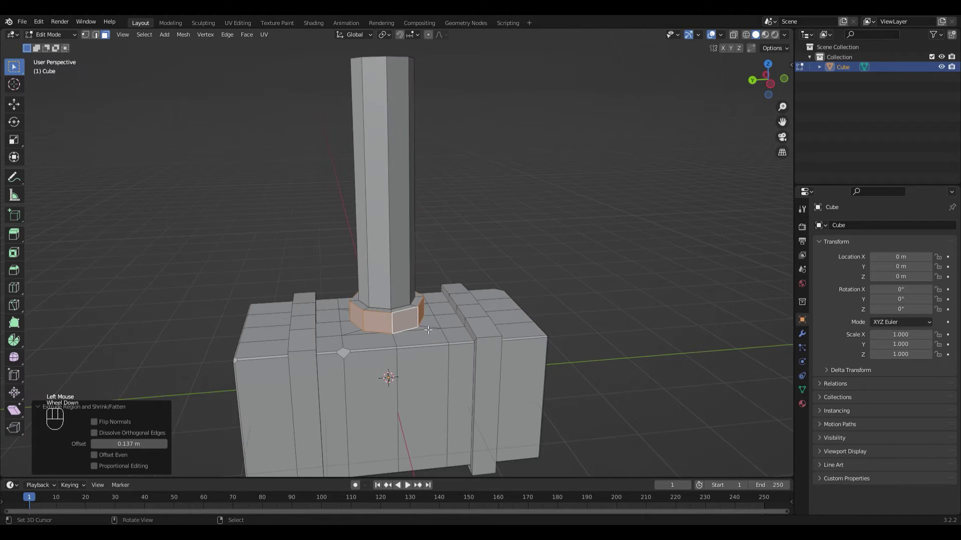
# - Add two loop cuts around the handle above the collar and slide them downward with a factor of about 0.603
pyautogui.press('Escape')
pyautogui.hotkey('ctrl', 'z')
pyautogui.hotkey('ctrl', 'r')
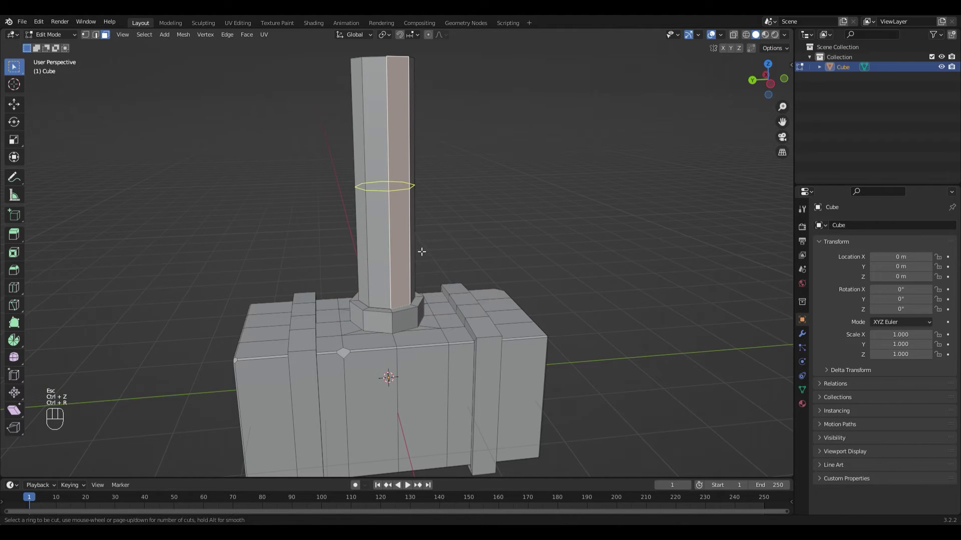
pyautogui.scroll(1, 422, 252)
pyautogui.click(421, 251)
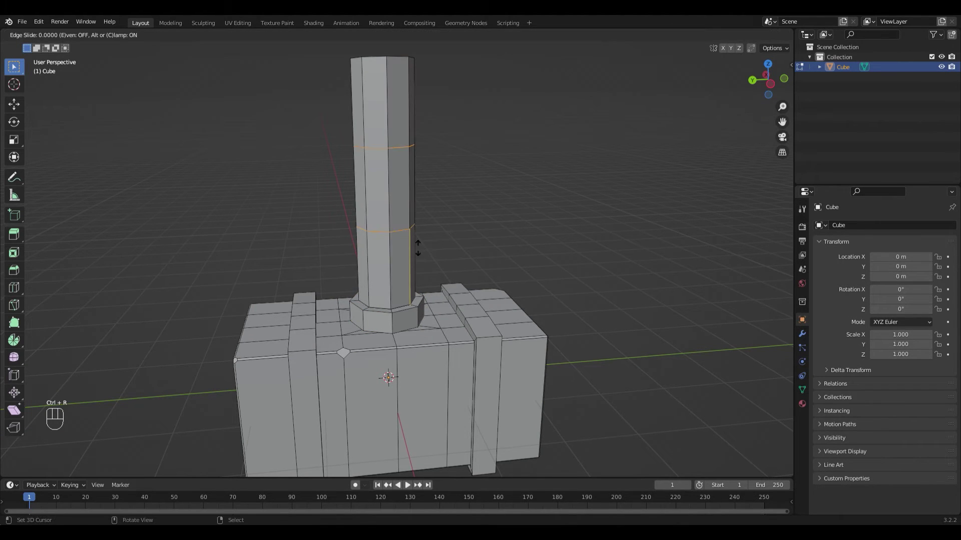
pyautogui.click(420, 294)
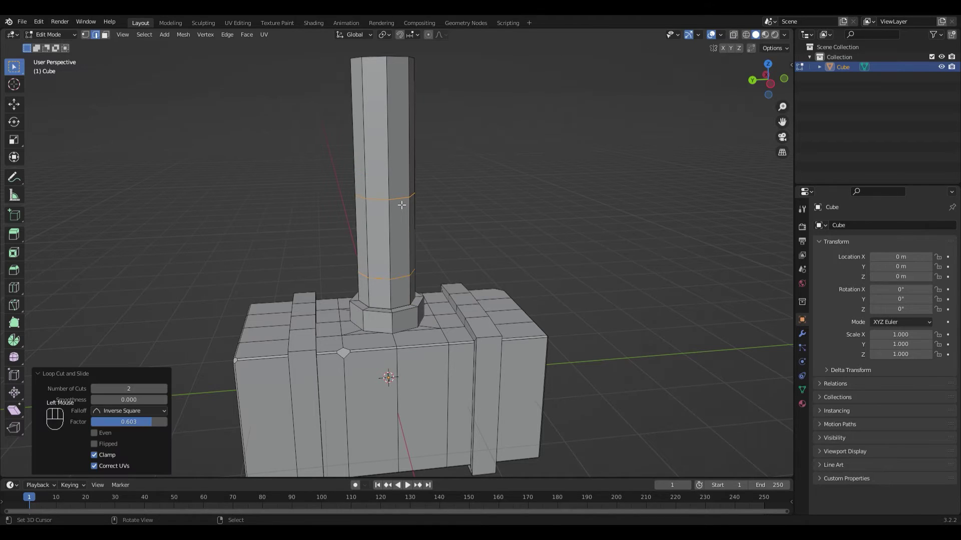
# - Select the upper of the two new edge loops and move it down about 0.762 m along Z
pyautogui.rightClick(402, 206)
pyautogui.keyDown('alt'); pyautogui.rightClick(401, 205); pyautogui.keyUp('alt')
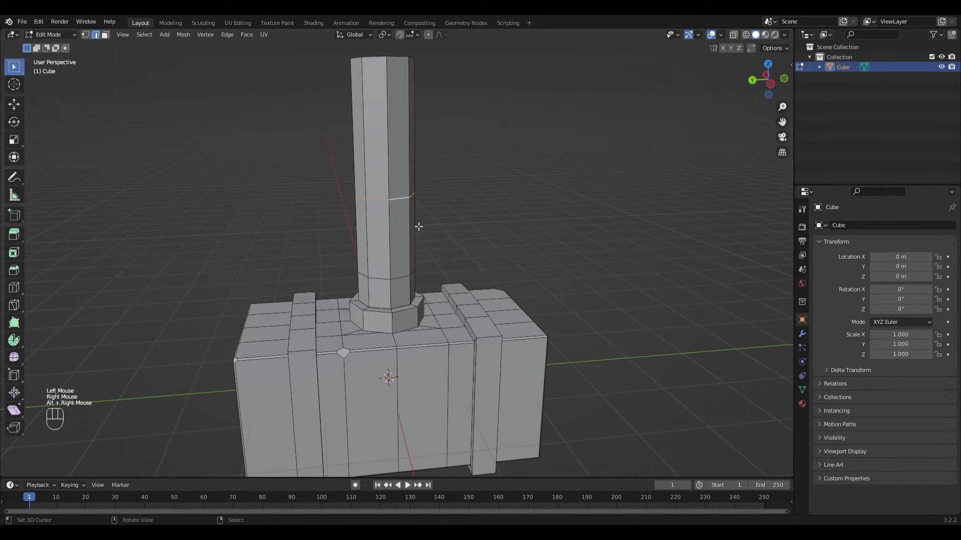
pyautogui.press('g')
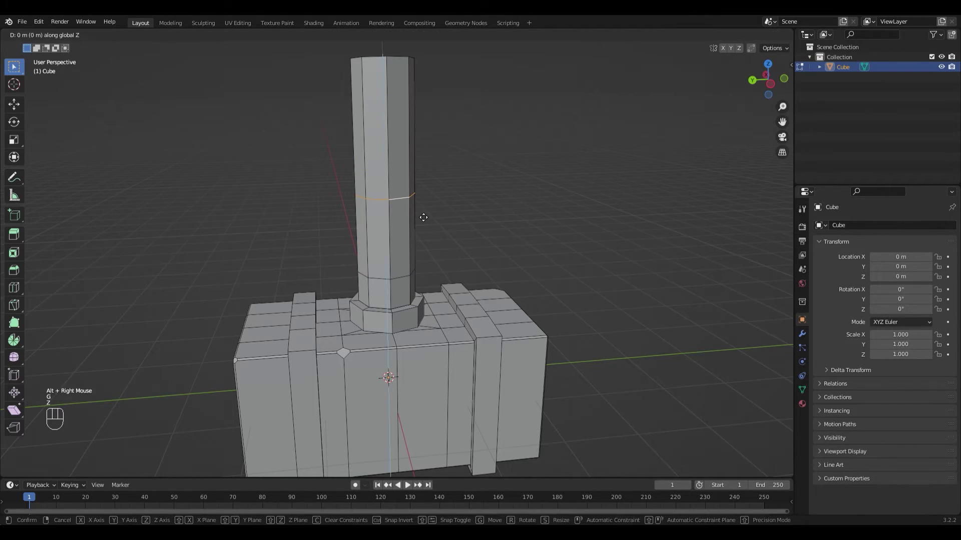
pyautogui.press('z')
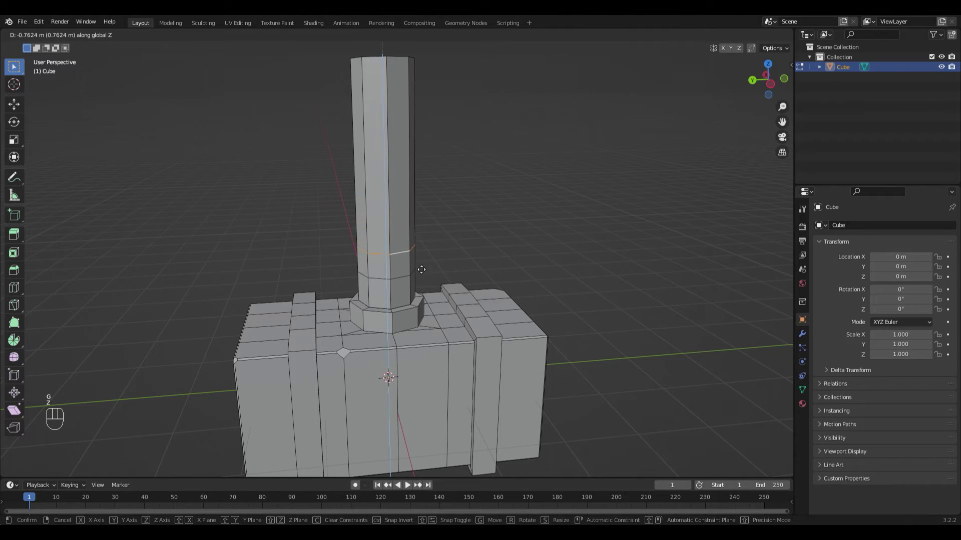
pyautogui.click(421, 270)
pyautogui.scroll(2, 428, 263)
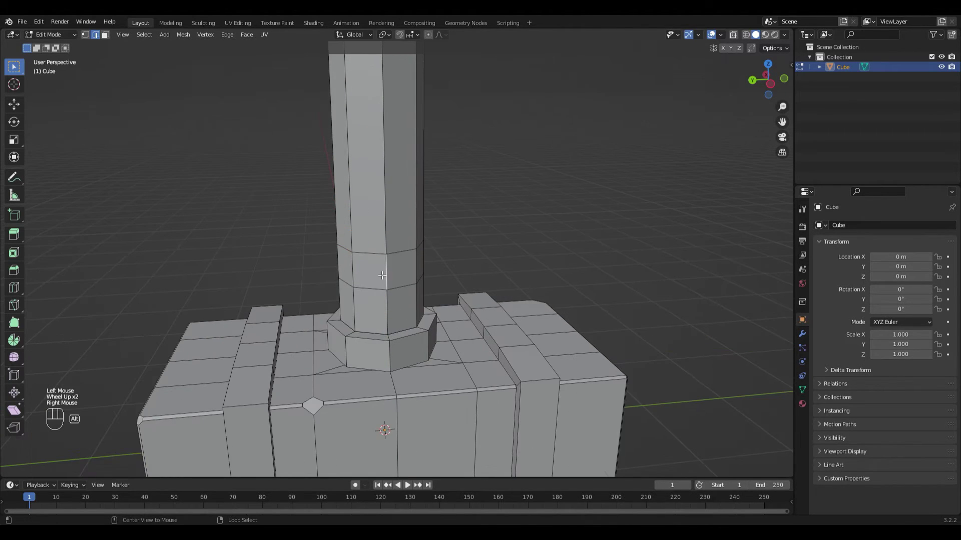
# - Select the face ring between the two lower handle loops and extrude it along normals by about 0.096 m as a second band
pyautogui.rightClick(381, 274)
pyautogui.press('3')
pyautogui.keyDown('alt'); pyautogui.rightClick(382, 274); pyautogui.keyUp('alt')
pyautogui.scroll(1, 468, 273)
pyautogui.scroll(-2, 448, 265)
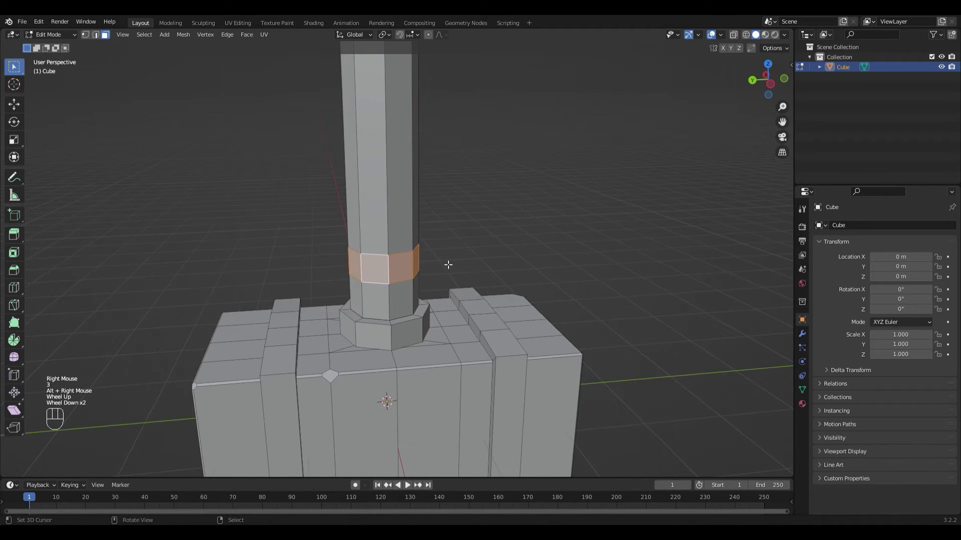
pyautogui.hotkey('alt', 'e')
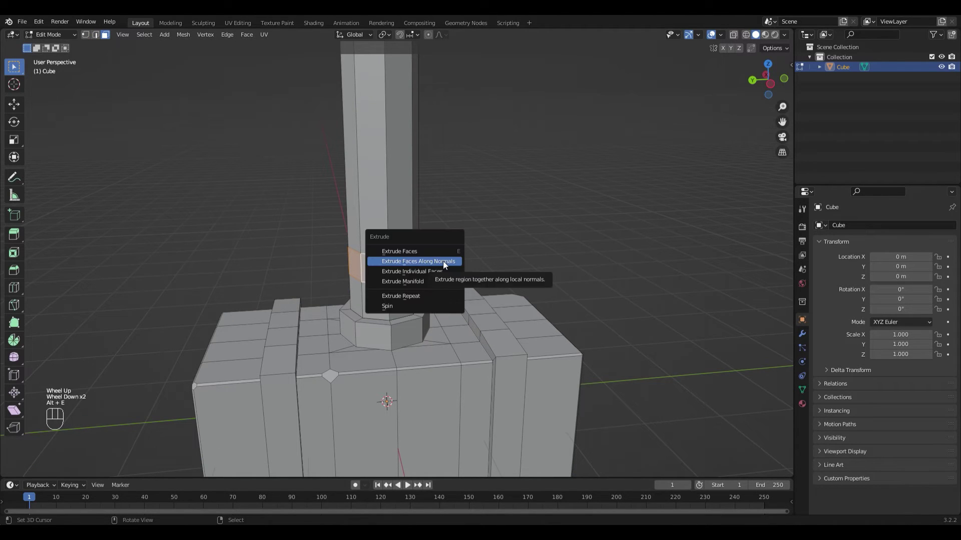
pyautogui.click(443, 261)
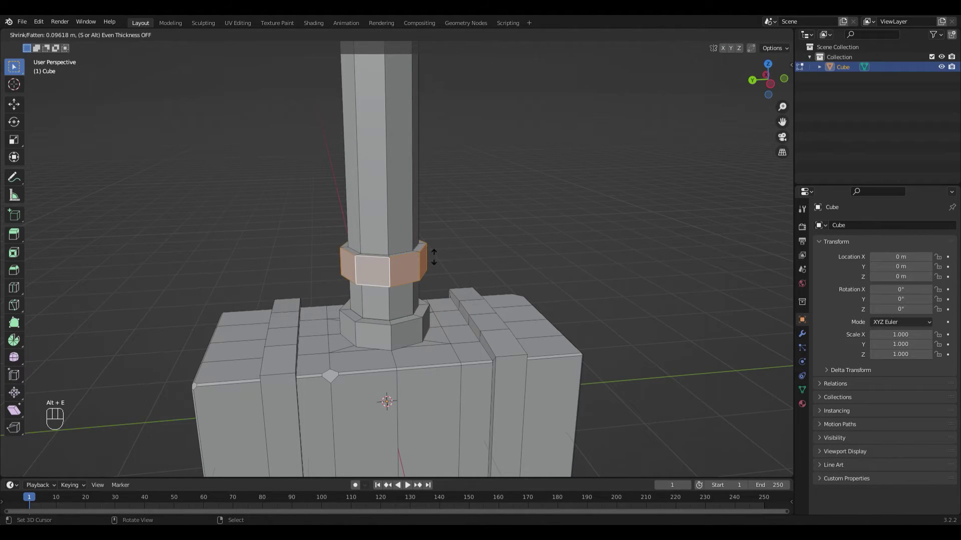
pyautogui.click(434, 257)
pyautogui.scroll(-2, 439, 225)
# - Add a loop cut around the upper part of the handle to mark off the end cap
pyautogui.keyDown('shift'); pyautogui.moveTo(441, 163); pyautogui.dragTo(432, 199, button='middle'); pyautogui.keyUp('shift')
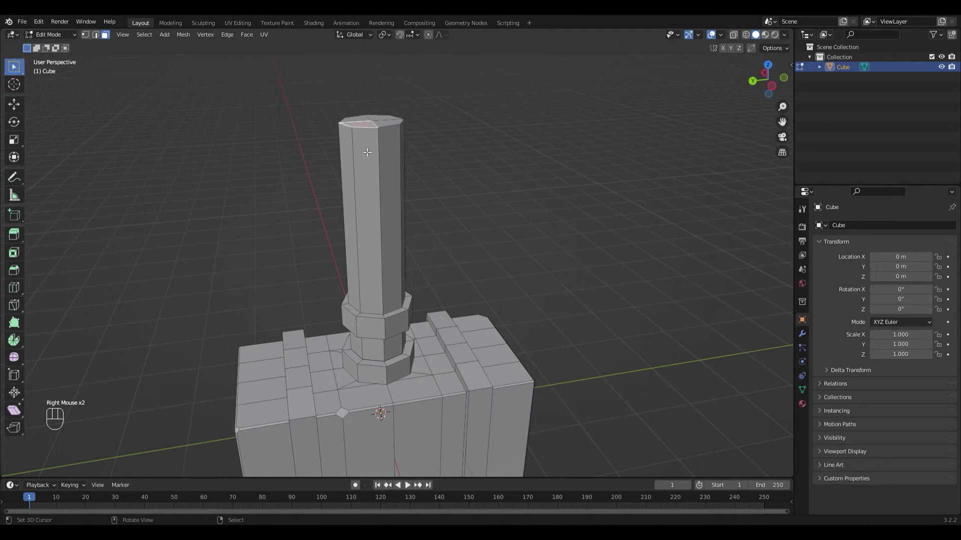
pyautogui.hotkey('ctrl', 'r')
pyautogui.click(379, 168)
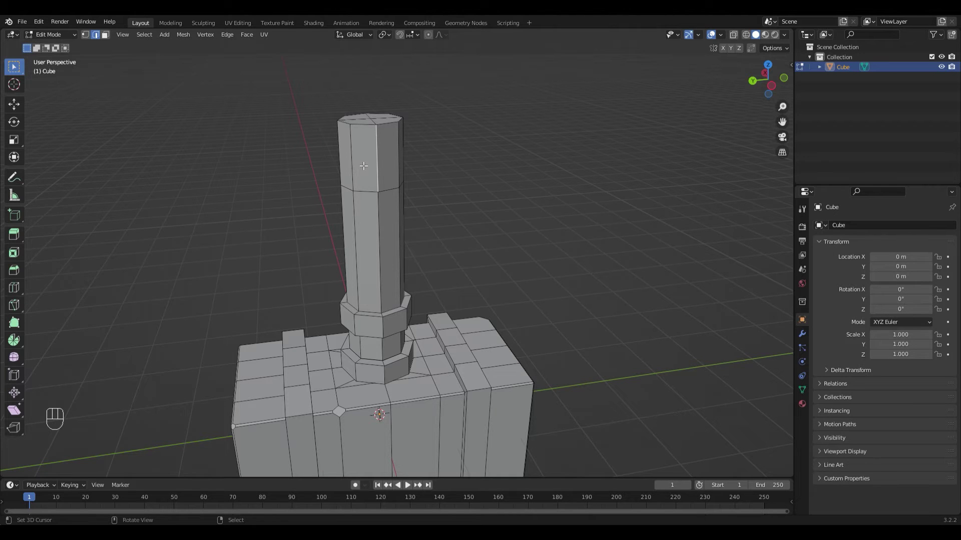
# - Select the handle's uppermost side ring and its end faces, and extrude them along normals by about 0.127 m into a thicker cap
pyautogui.press('3')
pyautogui.keyDown('alt'); pyautogui.rightClick(363, 166); pyautogui.keyUp('alt')
pyautogui.moveTo(363, 165); pyautogui.dragTo(363, 152, button='middle')
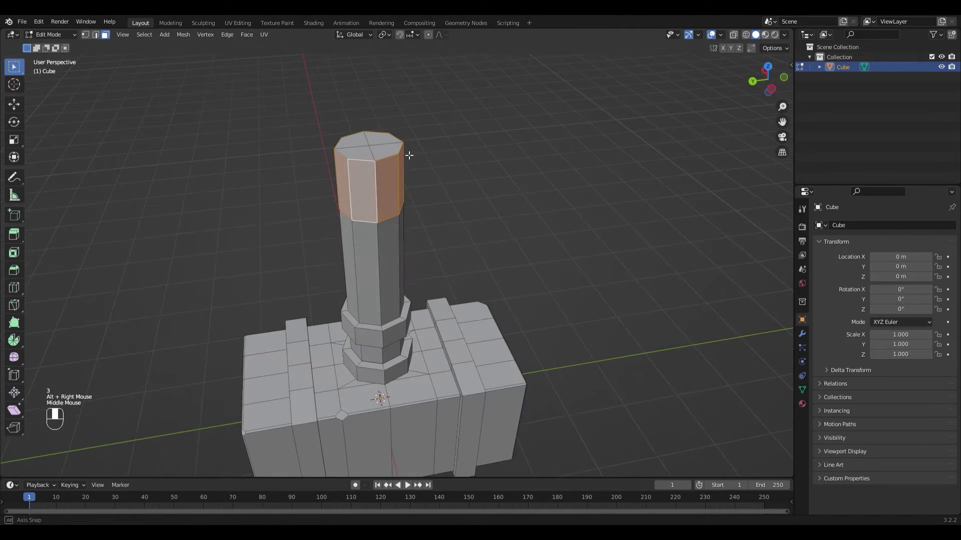
pyautogui.keyDown('shift'); pyautogui.rightClick(363, 152); pyautogui.keyUp('shift')
pyautogui.keyDown('shift'); pyautogui.rightClick(364, 152); pyautogui.keyUp('shift')
pyautogui.keyDown('shift'); pyautogui.rightClick(364, 152); pyautogui.keyUp('shift')
pyautogui.keyDown('shift'); pyautogui.rightClick(385, 143); pyautogui.keyUp('shift')
pyautogui.moveTo(435, 176); pyautogui.dragTo(479, 195, button='middle')
pyautogui.hotkey('alt', 'e')
pyautogui.click(476, 191)
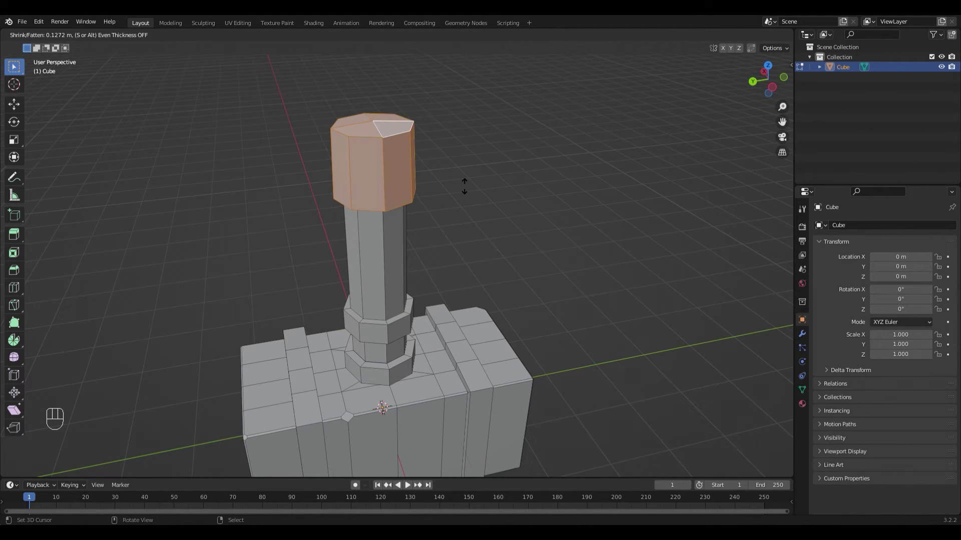
pyautogui.click(464, 186)
# - Add a single centred loop cut around the side faces of the handle's cap
pyautogui.rightClick(383, 176)
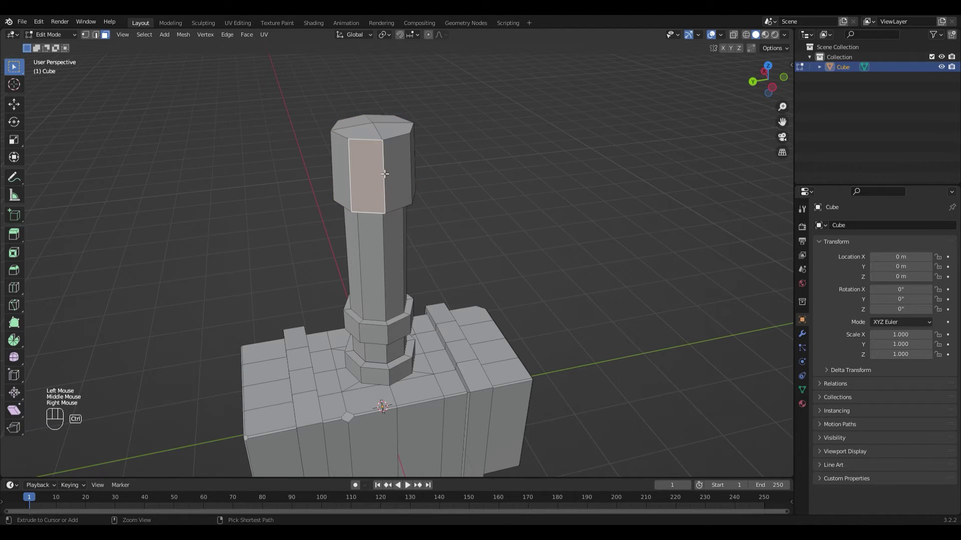
pyautogui.hotkey('ctrl', 'r')
pyautogui.click(382, 173)
pyautogui.press('Return')
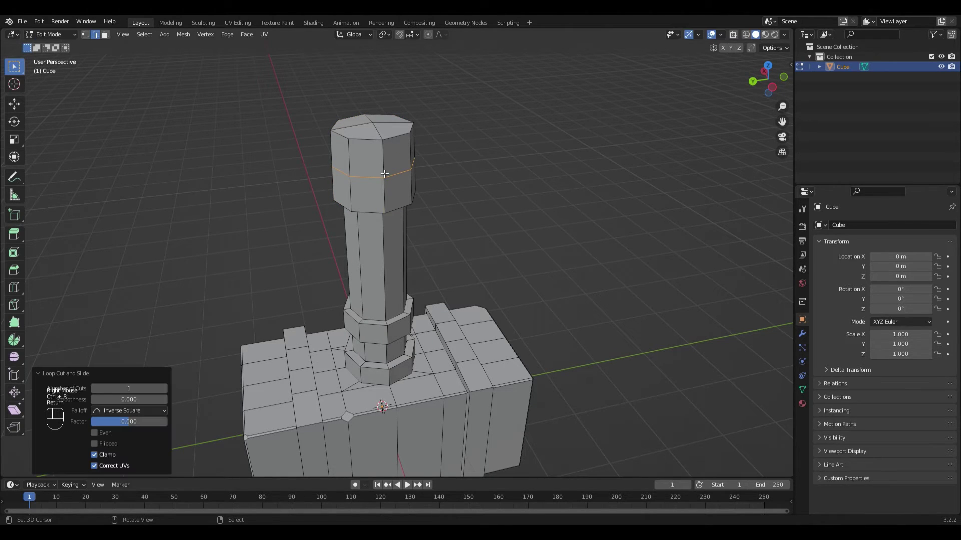
# - Select the cap's top rim edges, scale them to about 0.6 and lower them about 0.268 m along Z to taper the cap
pyautogui.keyDown('alt'); pyautogui.rightClick(363, 143); pyautogui.keyUp('alt')
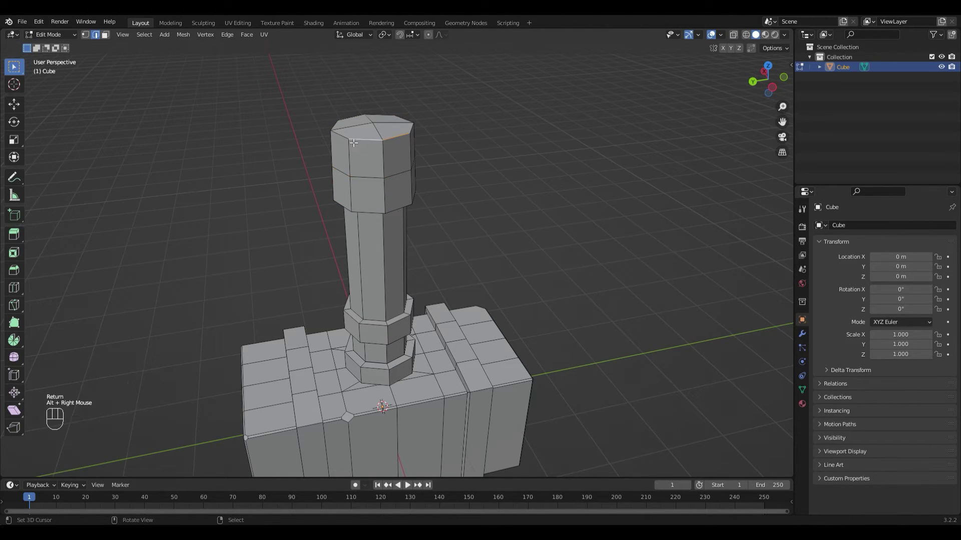
pyautogui.keyDown('alt'); pyautogui.keyDown('shift'); pyautogui.rightClick(372, 117); pyautogui.keyUp('shift'); pyautogui.keyUp('alt')
pyautogui.keyDown('alt'); pyautogui.keyDown('shift'); pyautogui.rightClick(415, 124); pyautogui.keyUp('shift'); pyautogui.keyUp('alt')
pyautogui.keyDown('alt'); pyautogui.keyDown('shift'); pyautogui.rightClick(415, 124); pyautogui.keyUp('shift'); pyautogui.keyUp('alt')
pyautogui.press('s')
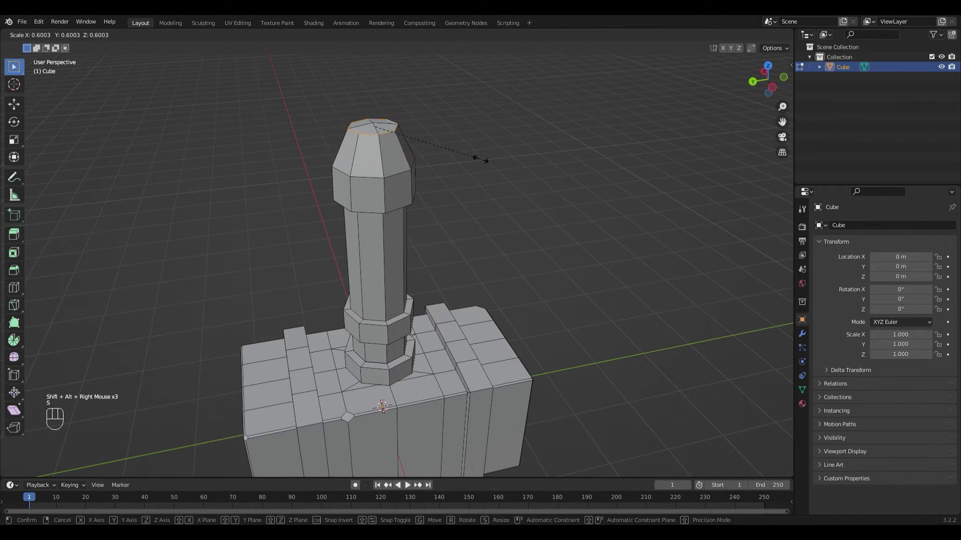
pyautogui.click(490, 163)
pyautogui.press('g')
pyautogui.press('z')
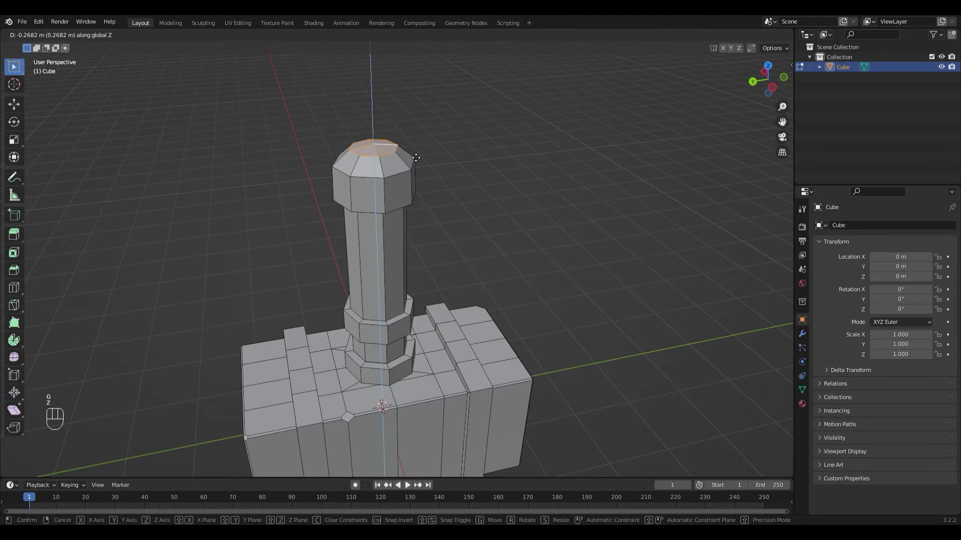
pyautogui.click(488, 182)
# - Return to Object Mode and examine the overall shape of the hammer from several angles
pyautogui.moveTo(487, 182); pyautogui.dragTo(464, 208, button='middle')
pyautogui.scroll(-1, 489, 185)
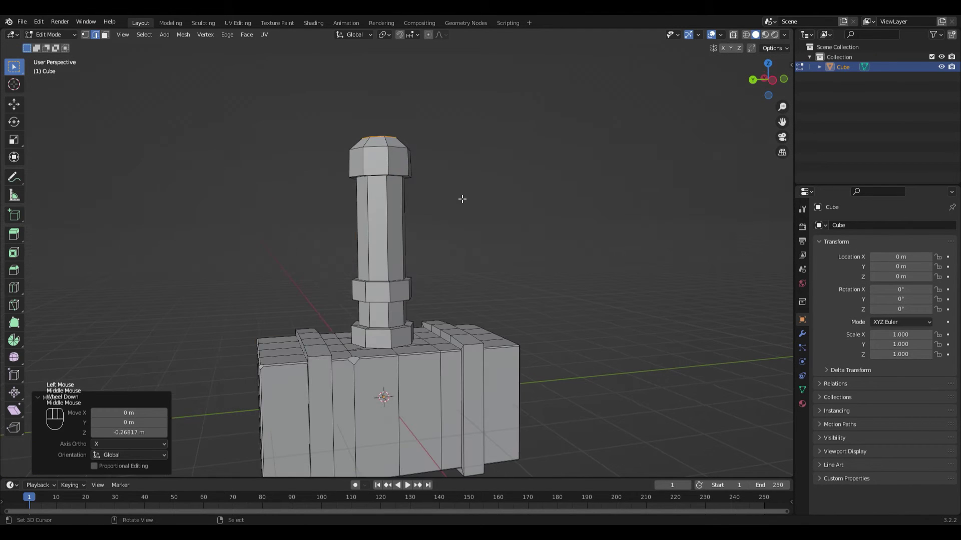
pyautogui.scroll(2, 457, 203)
pyautogui.scroll(-2, 456, 203)
pyautogui.moveTo(457, 202); pyautogui.dragTo(477, 320, button='middle')
pyautogui.keyDown('shift'); pyautogui.moveTo(454, 242); pyautogui.dragTo(483, 338, button='middle'); pyautogui.keyUp('shift')
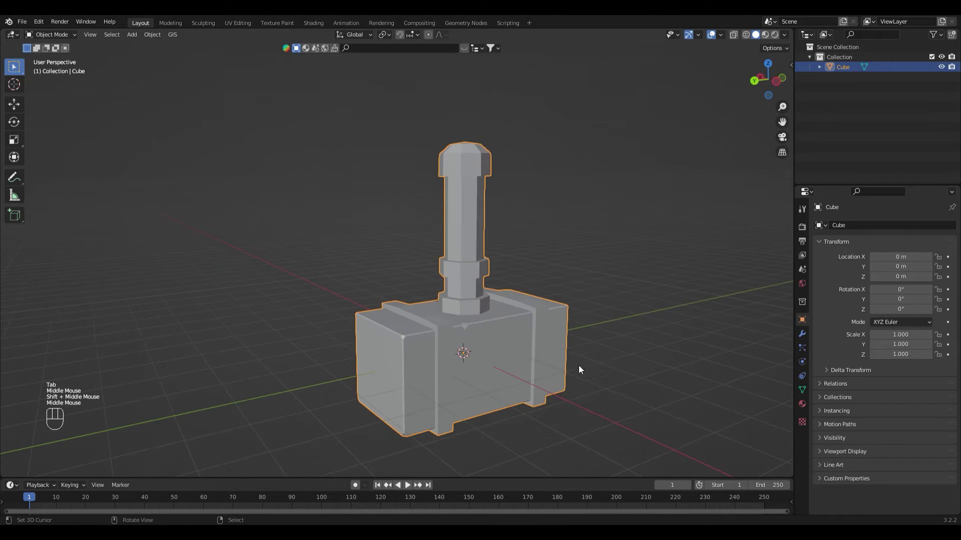
pyautogui.keyDown('shift'); pyautogui.moveTo(620, 398); pyautogui.dragTo(599, 366, button='middle'); pyautogui.keyUp('shift')
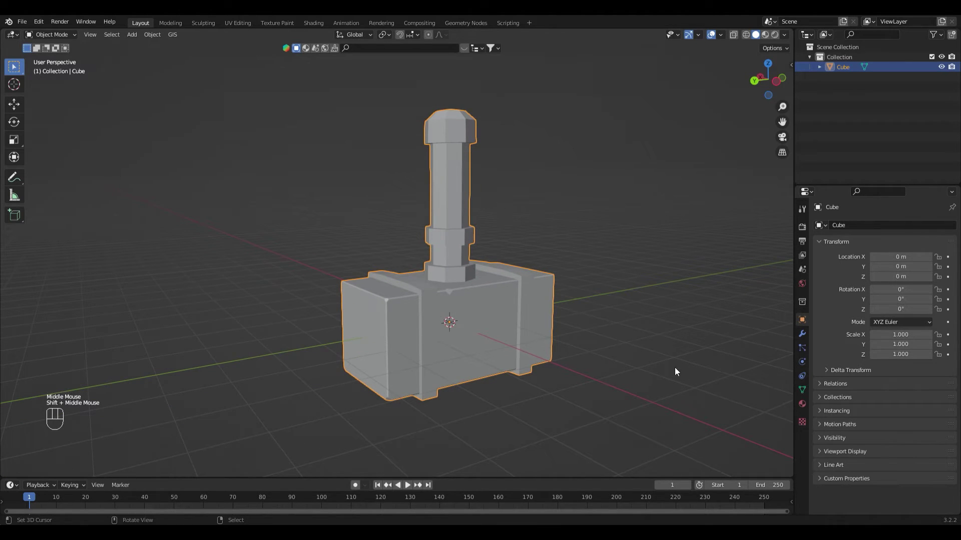
# - Create a new material for the hammer and switch the viewport to Material Preview shading
pyautogui.click(803, 402)
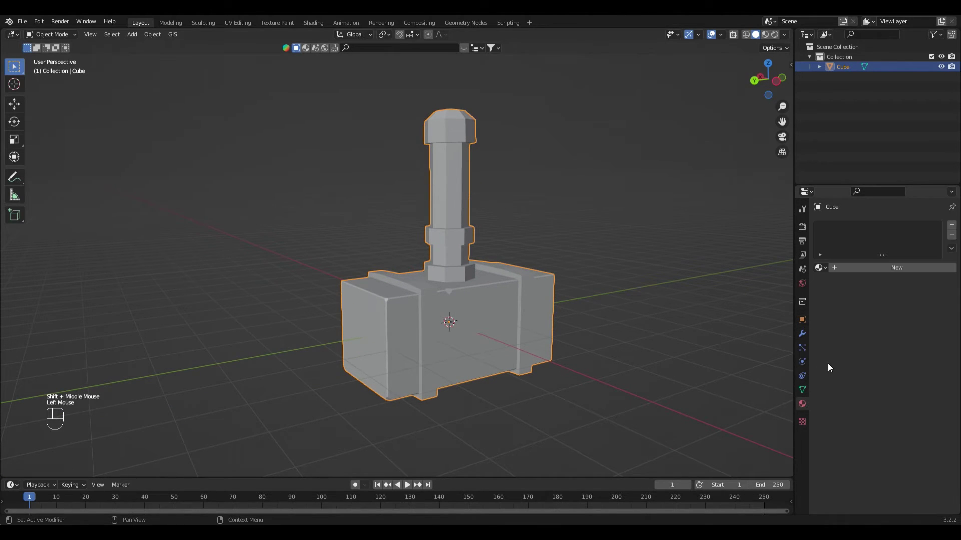
pyautogui.click(860, 268)
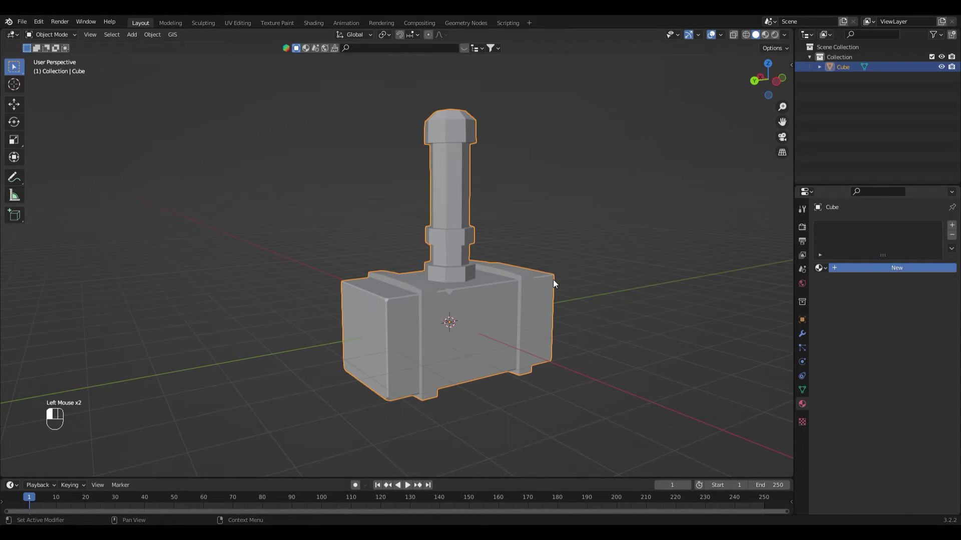
pyautogui.scroll(-1, 635, 283)
pyautogui.scroll(1, 636, 283)
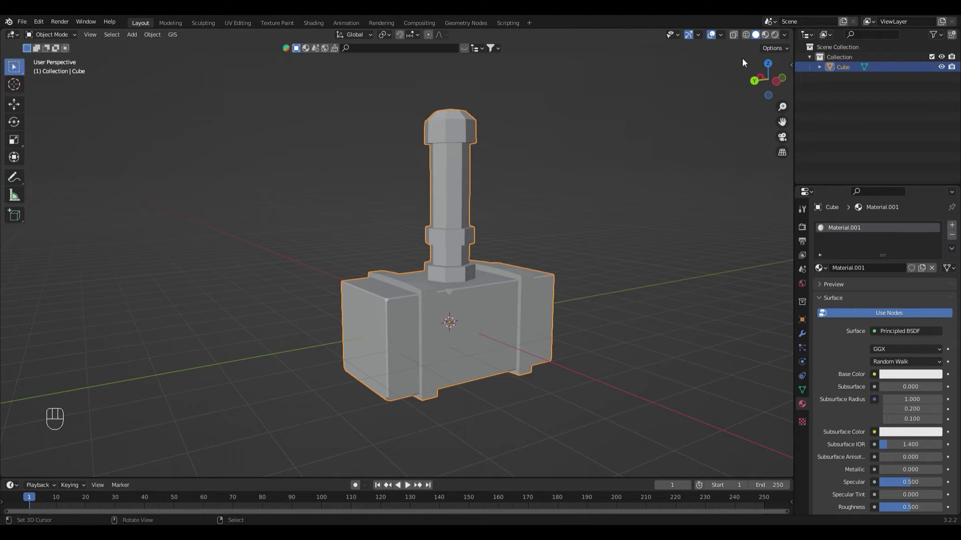
pyautogui.click(767, 34)
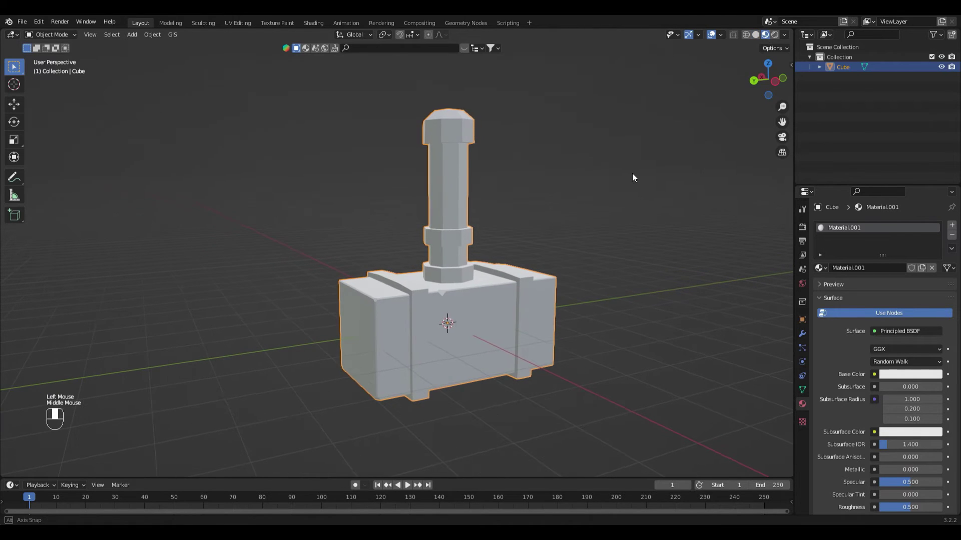
pyautogui.keyDown('shift'); pyautogui.moveTo(632, 174); pyautogui.dragTo(593, 161, button='middle'); pyautogui.keyUp('shift')
pyautogui.keyDown('shift'); pyautogui.moveTo(497, 148); pyautogui.dragTo(504, 161, button='middle'); pyautogui.keyUp('shift')
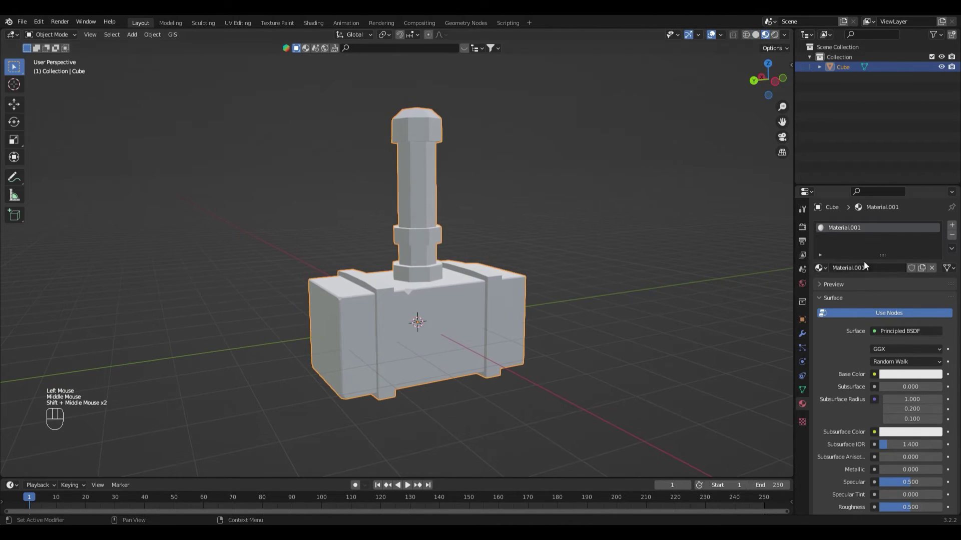
# - Darken the material's base colour to a medium grey by lowering its HSV value
pyautogui.click(904, 375)
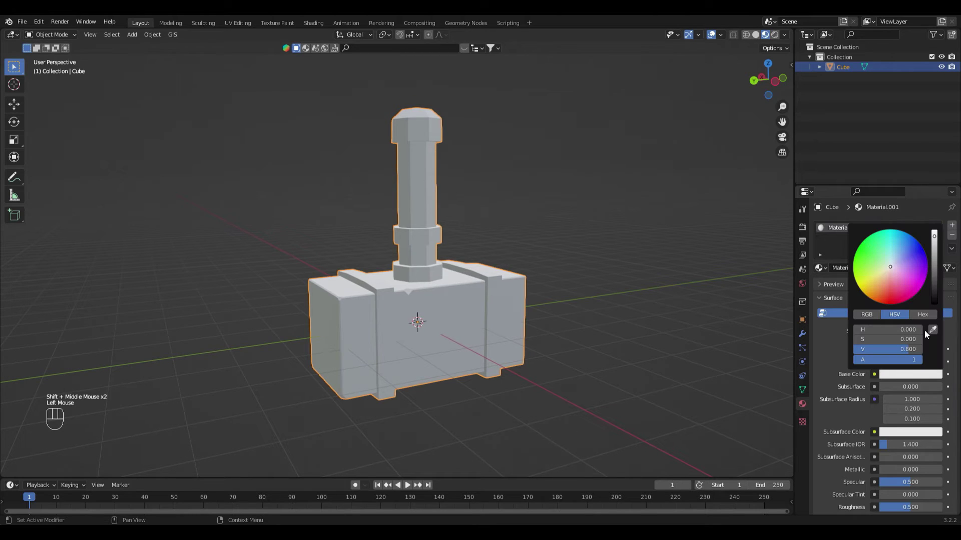
pyautogui.moveTo(906, 349); pyautogui.dragTo(863, 349)
pyautogui.scroll(-2, 870, 455)
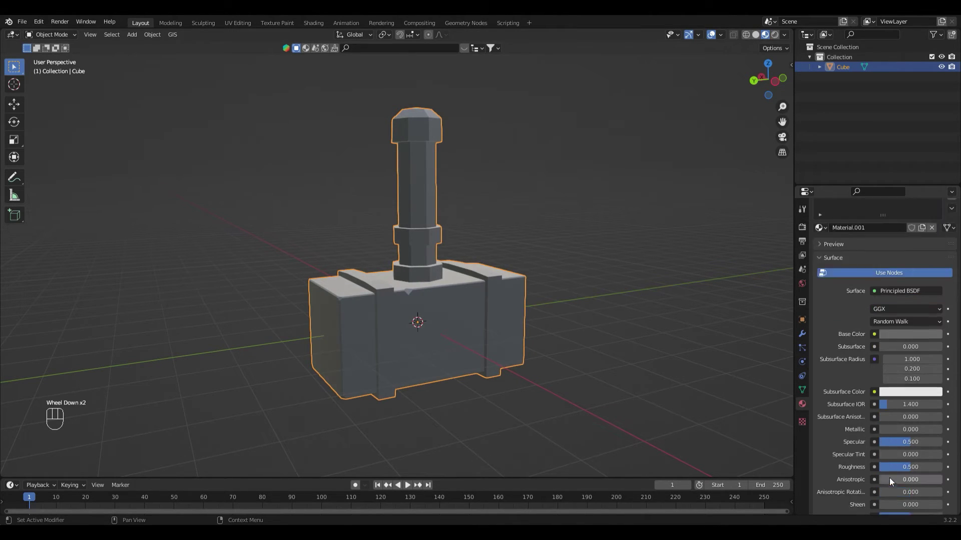
# - Raise the grey material's roughness to 0.673
pyautogui.moveTo(911, 467); pyautogui.dragTo(919, 467)
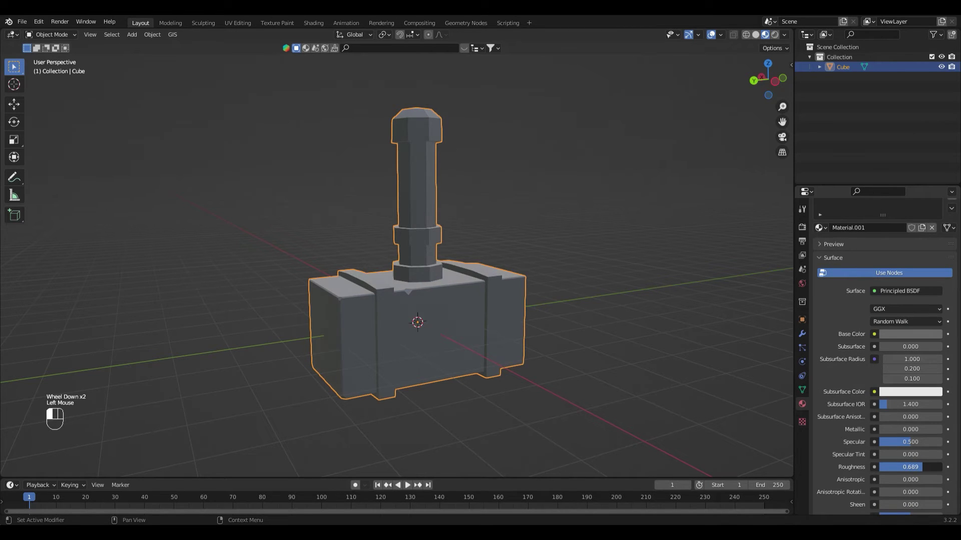
pyautogui.scroll(1, 560, 375)
pyautogui.moveTo(560, 375); pyautogui.dragTo(457, 382, button='middle')
# - In Edit Mode, select the outer and side faces of both raised bands around the hammer head
pyautogui.press('Tab')
pyautogui.scroll(2, 441, 358)
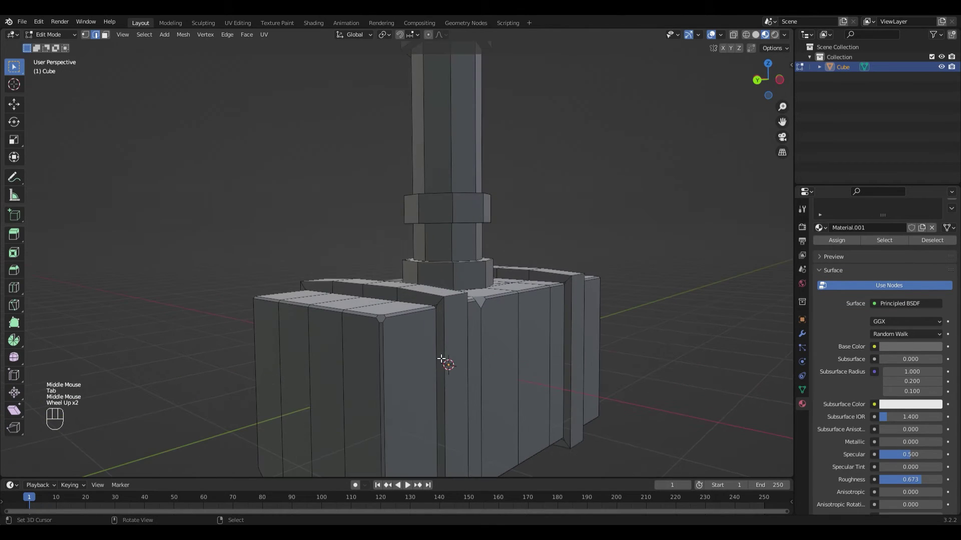
pyautogui.scroll(-1, 441, 359)
pyautogui.press('3')
pyautogui.keyDown('alt'); pyautogui.rightClick(449, 339); pyautogui.keyUp('alt')
pyautogui.keyDown('shift'); pyautogui.rightClick(419, 338); pyautogui.keyUp('shift')
pyautogui.moveTo(476, 343); pyautogui.dragTo(310, 229, button='middle')
pyautogui.keyDown('shift'); pyautogui.rightClick(397, 399); pyautogui.keyUp('shift')
pyautogui.keyDown('shift'); pyautogui.rightClick(478, 335); pyautogui.keyUp('shift')
pyautogui.scroll(3, 247, 93)
pyautogui.keyDown('shift'); pyautogui.rightClick(247, 93); pyautogui.keyUp('shift')
pyautogui.keyDown('shift'); pyautogui.rightClick(503, 429); pyautogui.keyUp('shift')
pyautogui.scroll(3, 297, 130)
pyautogui.keyDown('shift'); pyautogui.rightClick(341, 303); pyautogui.keyUp('shift')
pyautogui.keyDown('alt'); pyautogui.keyDown('shift'); pyautogui.rightClick(311, 229); pyautogui.keyUp('shift'); pyautogui.keyUp('alt')
pyautogui.moveTo(274, 190); pyautogui.dragTo(373, 334, button='middle')
pyautogui.keyDown('shift'); pyautogui.rightClick(373, 334); pyautogui.keyUp('shift')
# - Add the bands' remaining small corner and underside faces to the selection and check both bands all round
pyautogui.scroll(3, 377, 388)
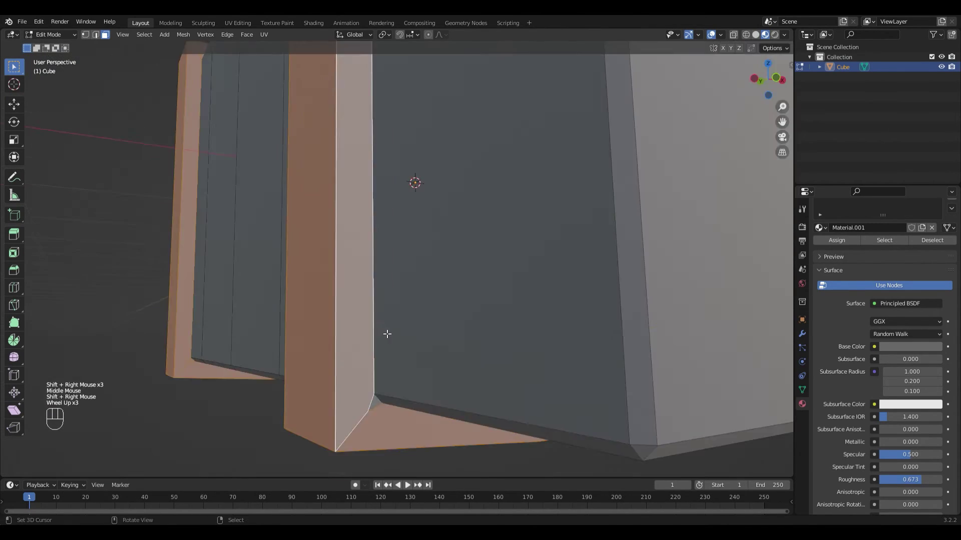
pyautogui.keyDown('shift'); pyautogui.rightClick(378, 393); pyautogui.keyUp('shift')
pyautogui.moveTo(377, 388); pyautogui.dragTo(440, 97, button='middle')
pyautogui.keyDown('shift'); pyautogui.rightClick(407, 272); pyautogui.keyUp('shift')
pyautogui.scroll(-3, 407, 274)
pyautogui.scroll(2, 440, 98)
pyautogui.keyDown('shift'); pyautogui.moveTo(320, 410); pyautogui.dragTo(259, 306, button='middle'); pyautogui.keyUp('shift')
pyautogui.keyDown('shift'); pyautogui.rightClick(259, 305); pyautogui.keyUp('shift')
pyautogui.scroll(-2, 259, 305)
pyautogui.keyDown('shift'); pyautogui.moveTo(476, 152); pyautogui.dragTo(451, 257, button='middle'); pyautogui.keyUp('shift')
pyautogui.scroll(-2, 451, 258)
pyautogui.moveTo(536, 248); pyautogui.dragTo(610, 287, button='middle')
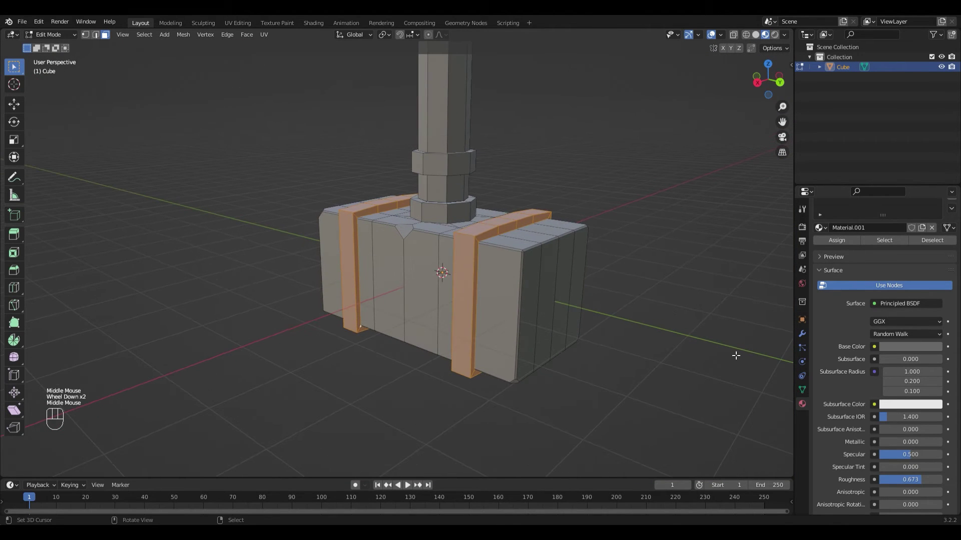
# - Add a second material slot with a new material and give it a gold base colour (H 0.077, S 0.933, V 0.593)
pyautogui.scroll(2, 847, 312)
pyautogui.click(951, 225)
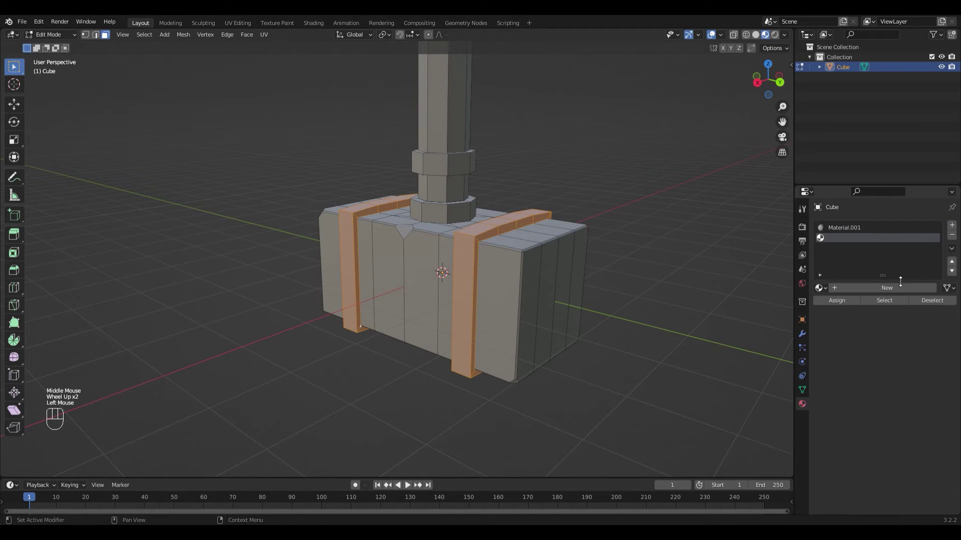
pyautogui.click(855, 285)
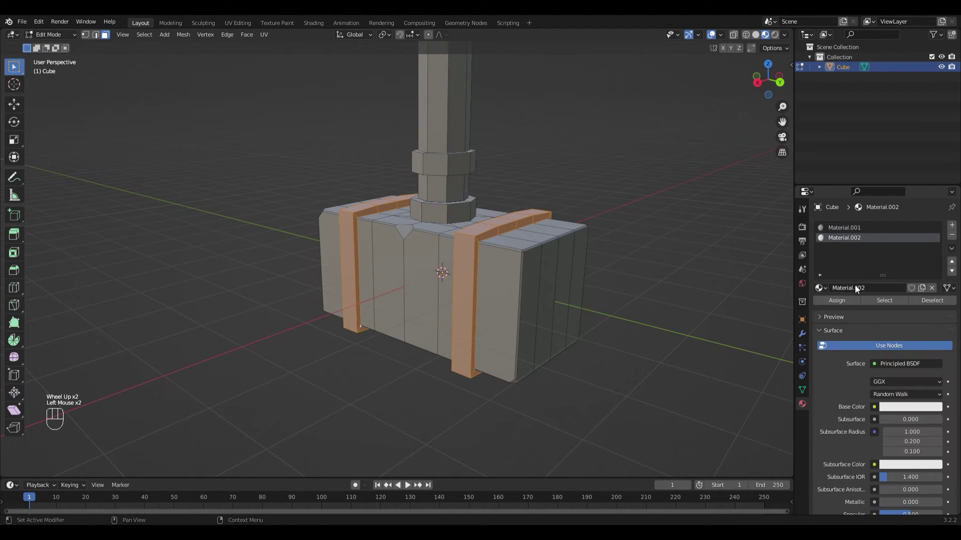
pyautogui.click(907, 408)
pyautogui.moveTo(890, 299); pyautogui.dragTo(875, 321)
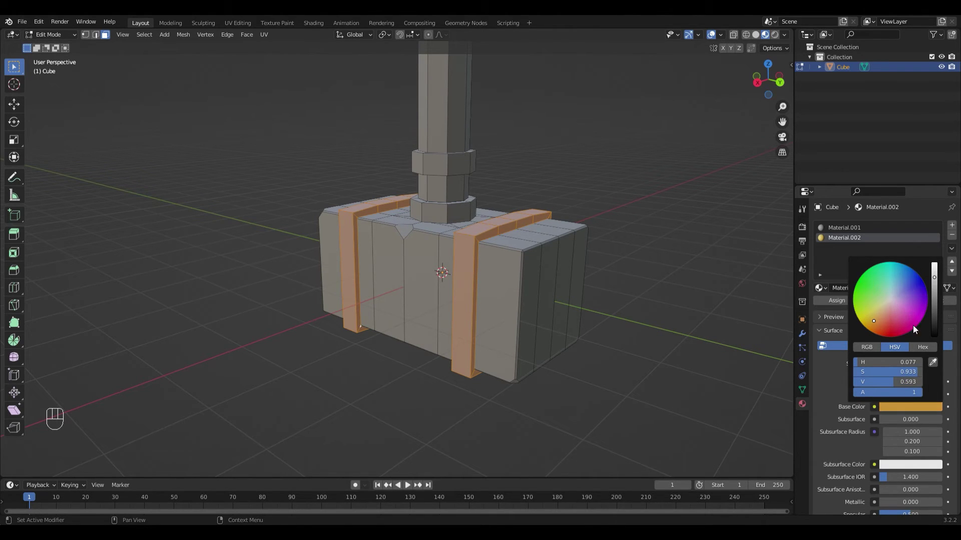
# - Assign the gold material to the selected band faces, set its metallic value to 0.299 and adjust its roughness
pyautogui.scroll(-1, 850, 421)
pyautogui.scroll(1, 918, 345)
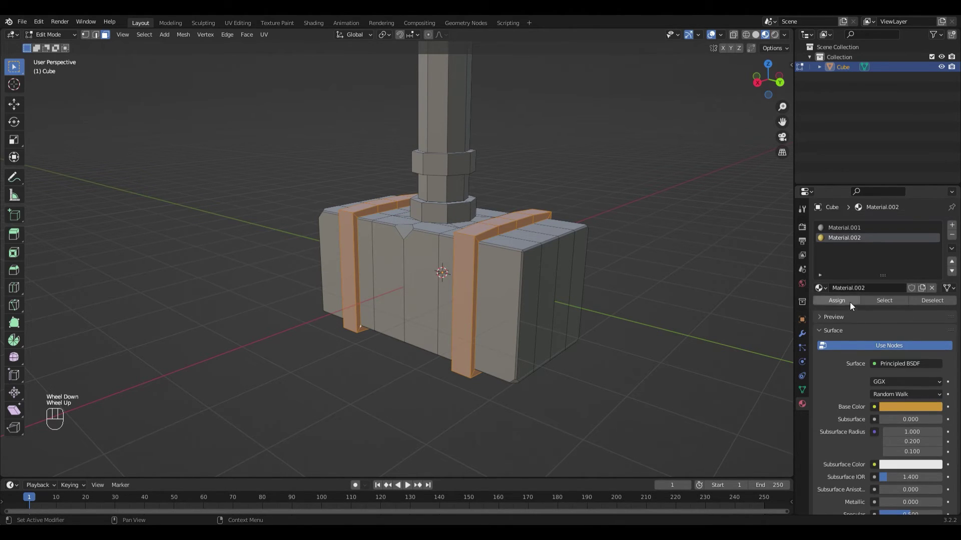
pyautogui.click(849, 302)
pyautogui.scroll(-2, 894, 434)
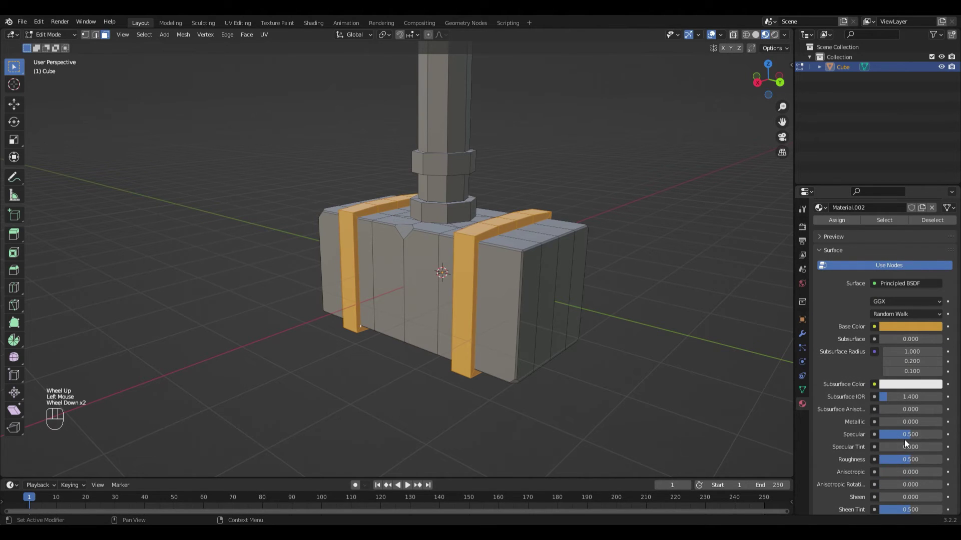
pyautogui.scroll(-1, 898, 430)
pyautogui.moveTo(895, 398)
pyautogui.mouseDown()
pyautogui.moveTo(912, 398)
pyautogui.moveTo(904, 402)
pyautogui.mouseUp()
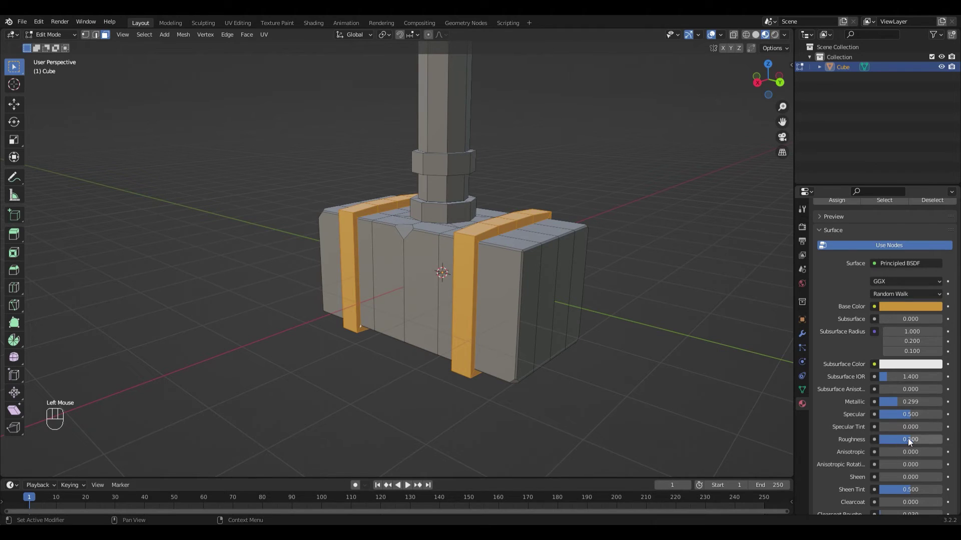
pyautogui.doubleClick(910, 441)
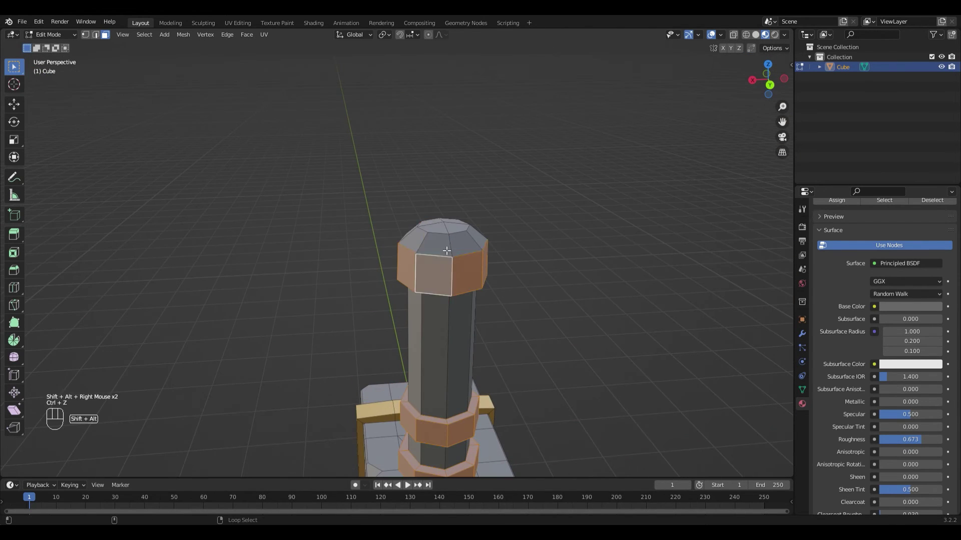
# - Extend the selection over the cap's upper faces and assign the gold Material.002 to the handle's cap and collars
pyautogui.keyDown('shift'); pyautogui.rightClick(453, 240); pyautogui.keyUp('shift')
pyautogui.moveTo(452, 240); pyautogui.dragTo(485, 165, button='middle')
pyautogui.keyDown('alt'); pyautogui.keyDown('shift'); pyautogui.rightClick(485, 161); pyautogui.keyUp('shift'); pyautogui.keyUp('alt')
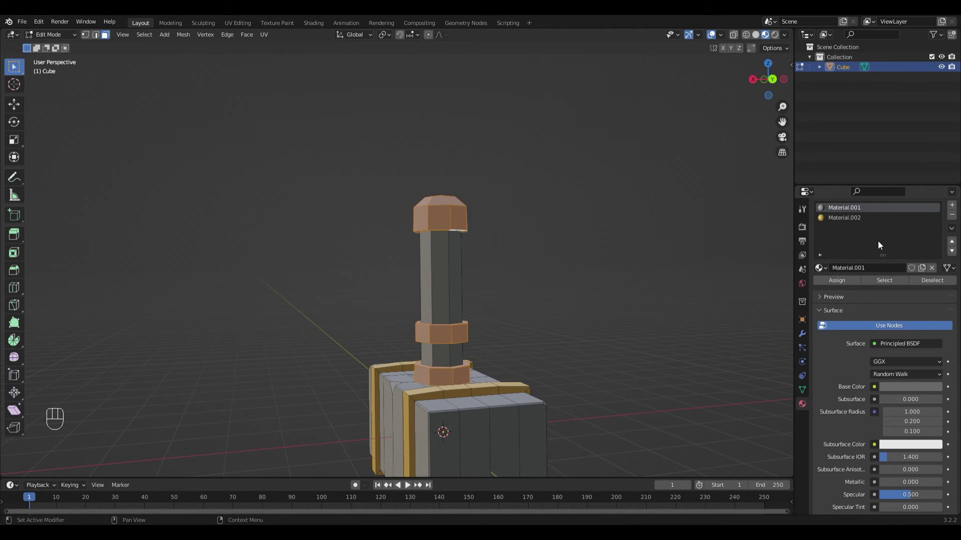
pyautogui.click(846, 218)
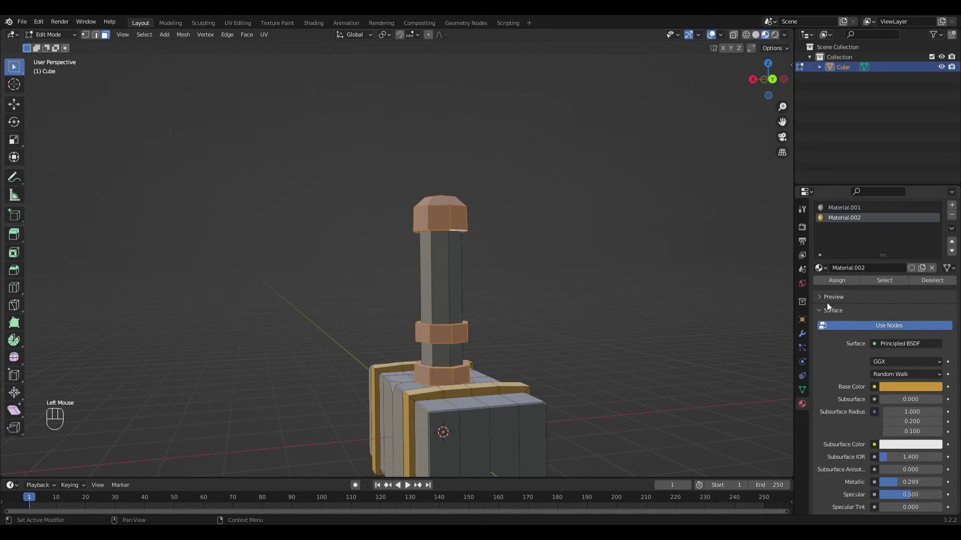
pyautogui.click(835, 281)
# - Select the face loops of the long handle grip and the short shaft section between the two collars
pyautogui.scroll(-2, 610, 276)
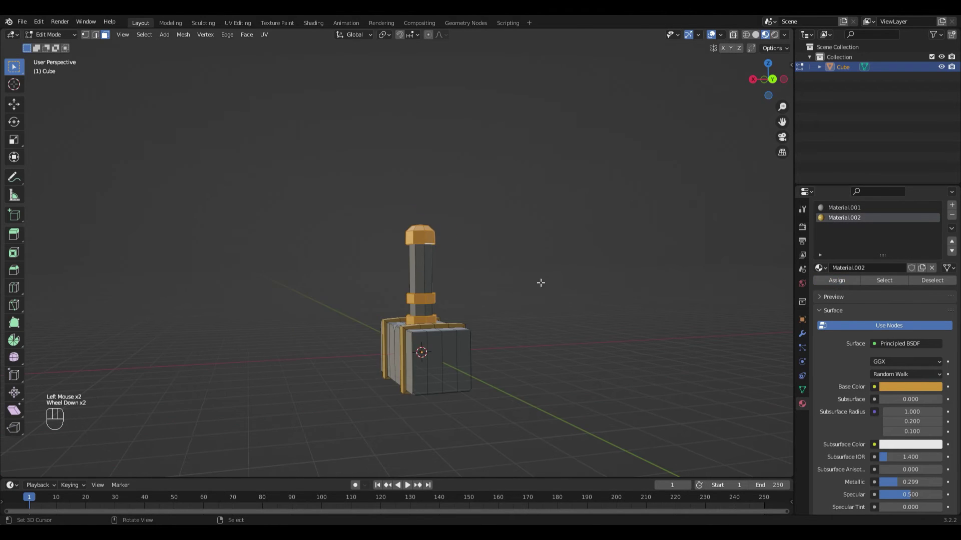
pyautogui.scroll(1, 431, 276)
pyautogui.middleClick(502, 275)
pyautogui.moveTo(502, 275); pyautogui.dragTo(495, 299, button='middle')
pyautogui.scroll(2, 518, 294)
pyautogui.rightClick(504, 309)
pyautogui.keyDown('alt'); pyautogui.rightClick(401, 266); pyautogui.keyUp('alt')
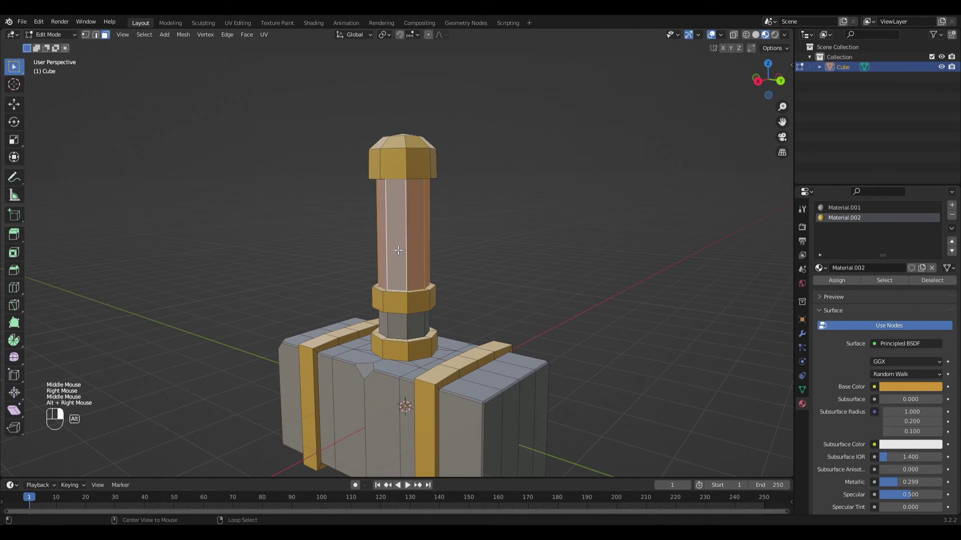
pyautogui.keyDown('alt'); pyautogui.keyDown('shift'); pyautogui.rightClick(408, 330); pyautogui.keyUp('shift'); pyautogui.keyUp('alt')
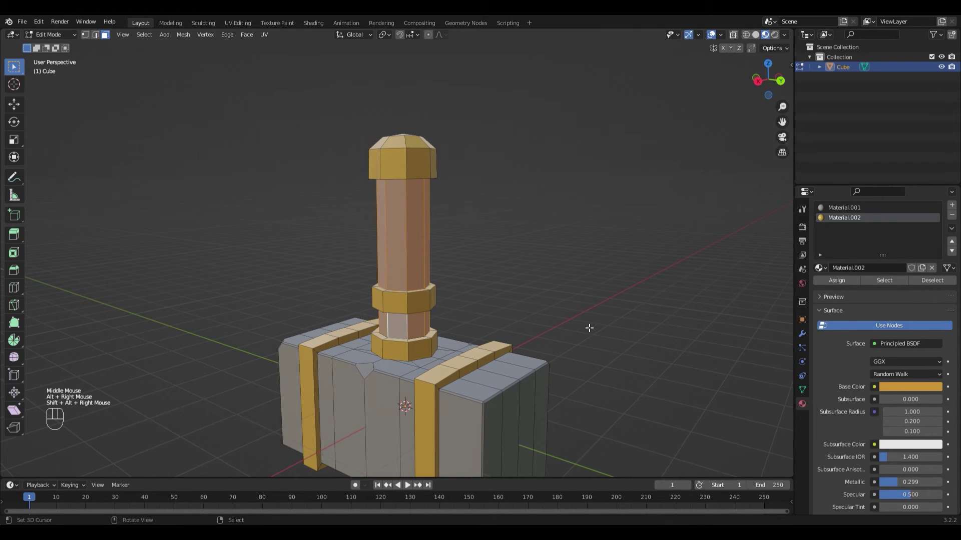
# - Add a third material slot with a new material and assign it to the selected shaft faces
pyautogui.click(952, 205)
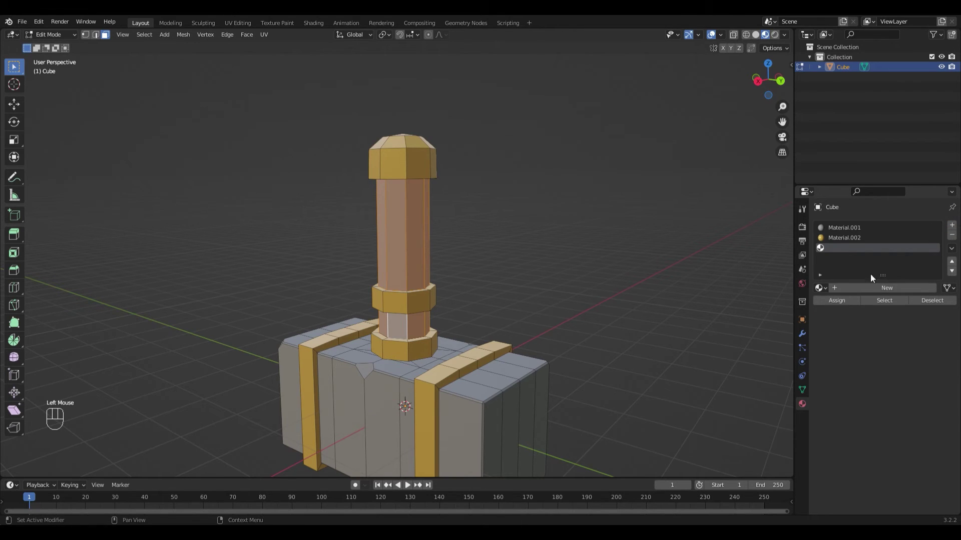
pyautogui.click(849, 290)
pyautogui.scroll(-1, 858, 325)
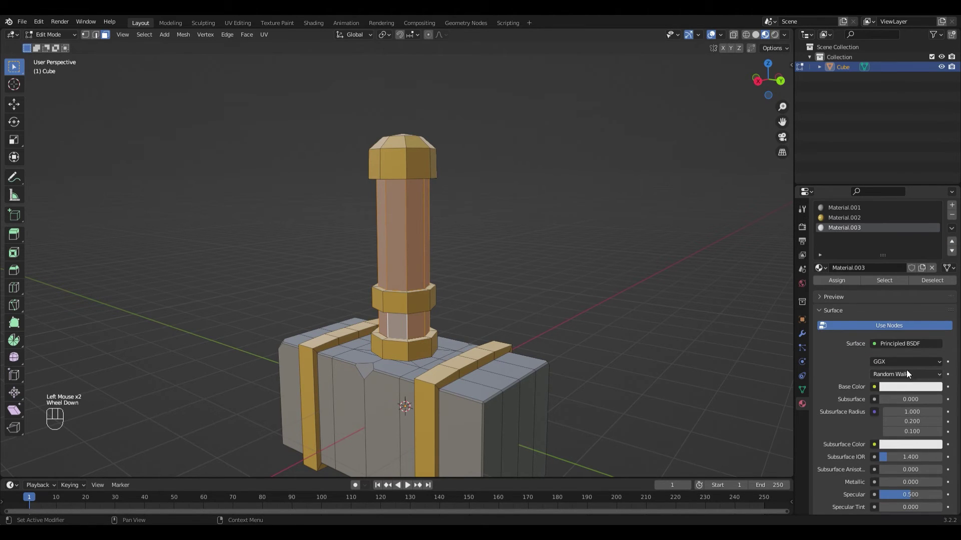
pyautogui.click(844, 281)
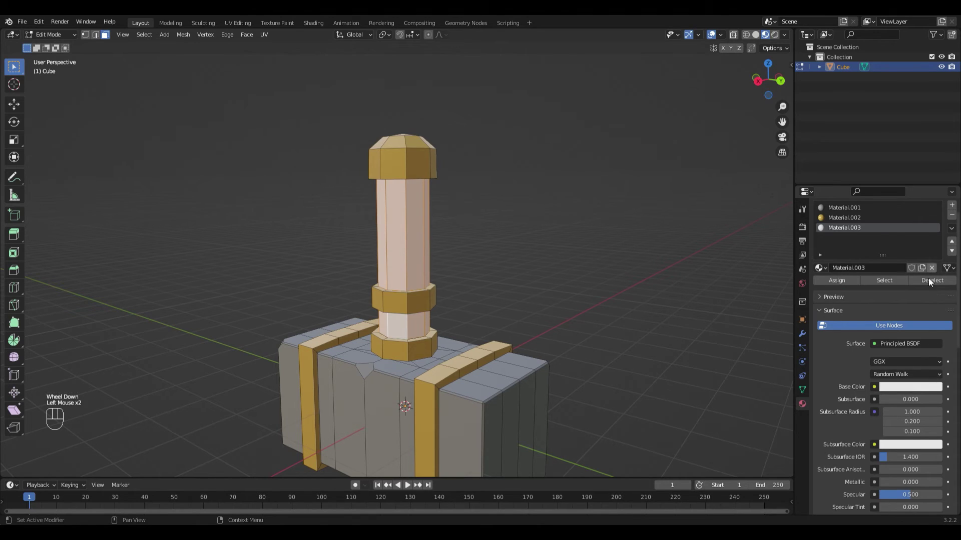
# - Set the handle material's base colour to a dark reddish brown and return to Object Mode
pyautogui.click(923, 388)
pyautogui.moveTo(884, 286); pyautogui.dragTo(880, 306)
pyautogui.moveTo(937, 258); pyautogui.dragTo(934, 281)
pyautogui.scroll(-1, 614, 310)
pyautogui.rightClick(614, 310)
pyautogui.moveTo(527, 320); pyautogui.dragTo(578, 316, button='middle')
pyautogui.press('Tab')
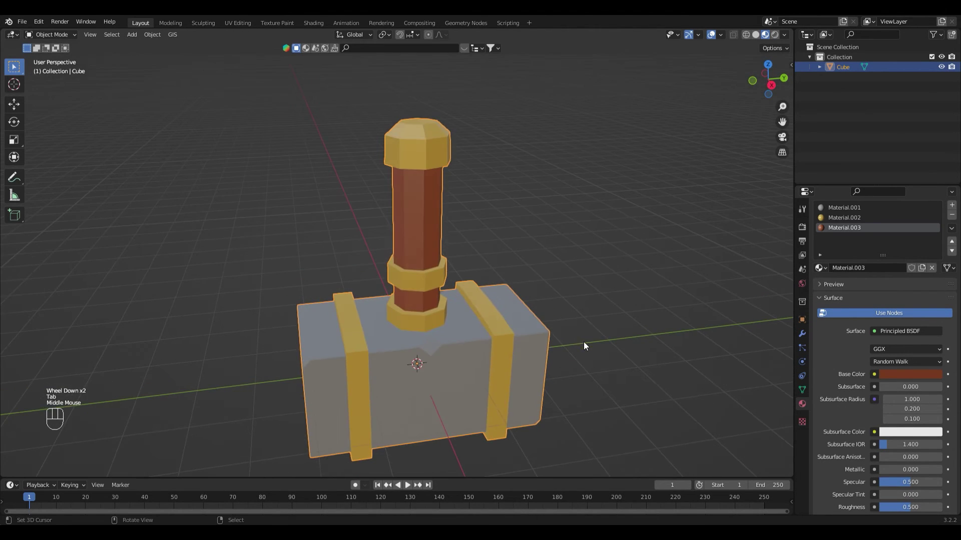
# - In Edit Mode, bevel the rim edges of the handle's gold cap and collars by 0.0601 m with one segment
pyautogui.press('Tab')
pyautogui.scroll(1, 467, 294)
pyautogui.keyDown('shift'); pyautogui.moveTo(521, 297); pyautogui.dragTo(475, 255, button='middle'); pyautogui.keyUp('shift')
pyautogui.scroll(2, 476, 250)
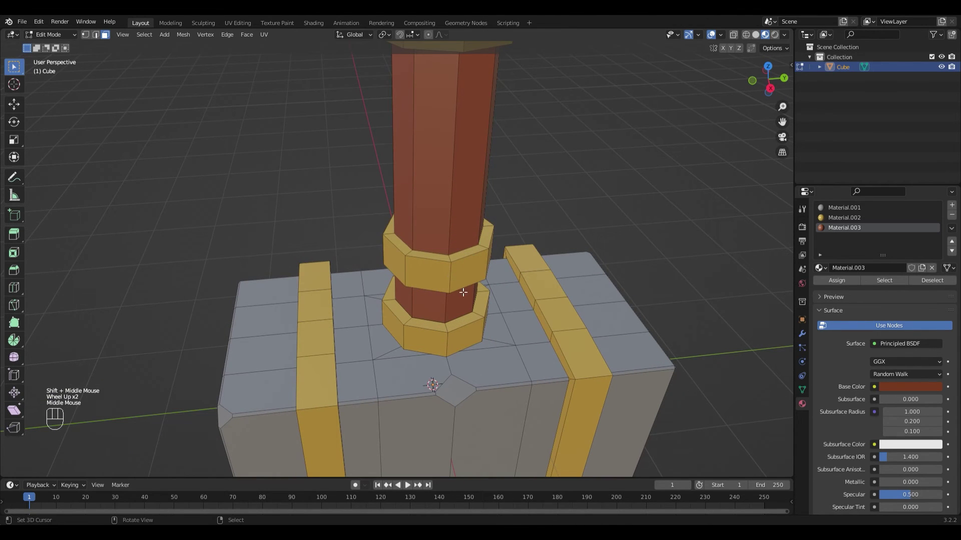
pyautogui.scroll(-4, 464, 292)
pyautogui.moveTo(512, 195); pyautogui.dragTo(480, 255, button='middle')
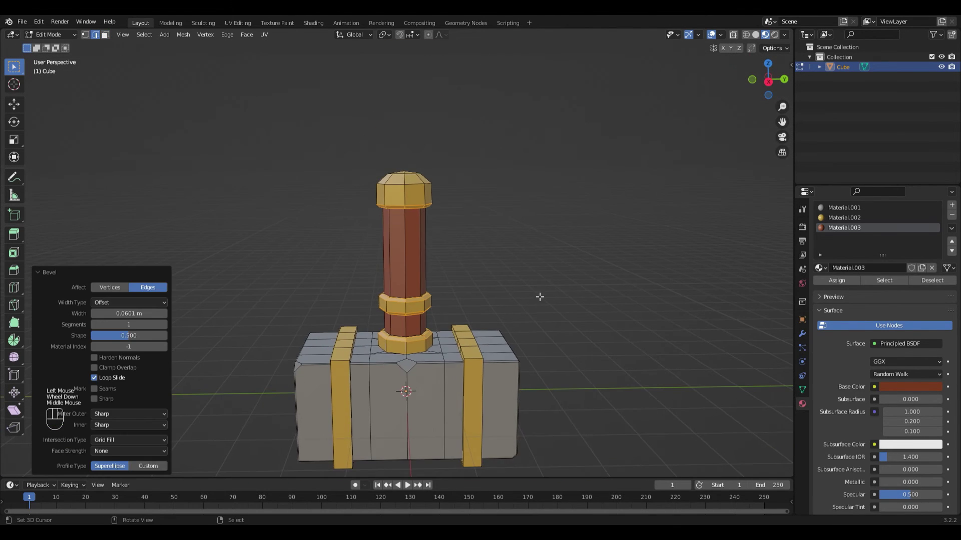
# - Return to Object Mode and examine the coloured hammer with its bevelled collars from several angles
pyautogui.press('Tab')
pyautogui.scroll(-2, 535, 296)
pyautogui.keyDown('shift'); pyautogui.moveTo(508, 315); pyautogui.dragTo(597, 305, button='middle'); pyautogui.keyUp('shift')
pyautogui.scroll(3, 466, 299)
pyautogui.scroll(-1, 500, 314)
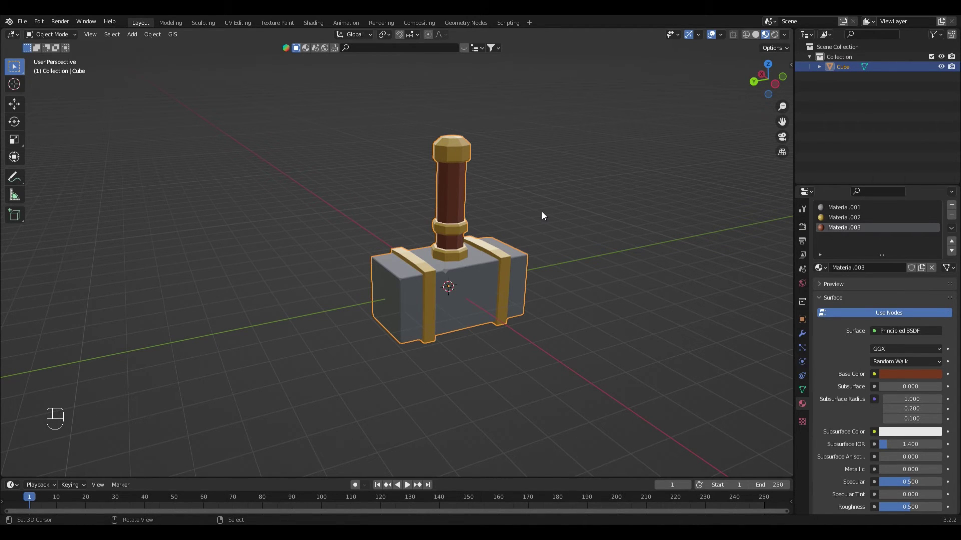
pyautogui.moveTo(541, 211); pyautogui.dragTo(499, 266, button='middle')
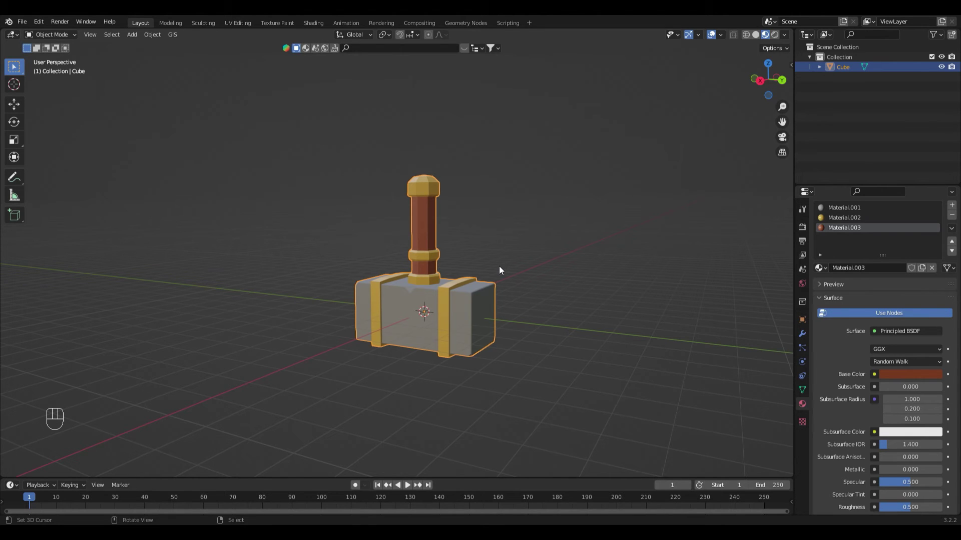
pyautogui.scroll(-3, 499, 267)
pyautogui.scroll(2, 482, 303)
pyautogui.moveTo(500, 266); pyautogui.dragTo(504, 326, button='middle')
pyautogui.scroll(-2, 520, 320)
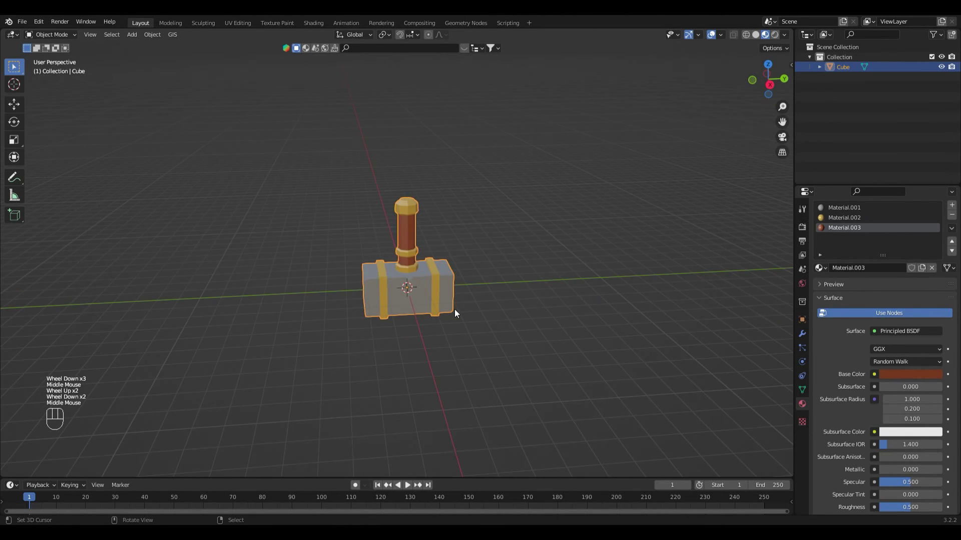
# - Add a mesh plane, move it down 1.8274 m along Z beneath the hammer and scale it up into a large floor
pyautogui.hotkey('shift', 'a')
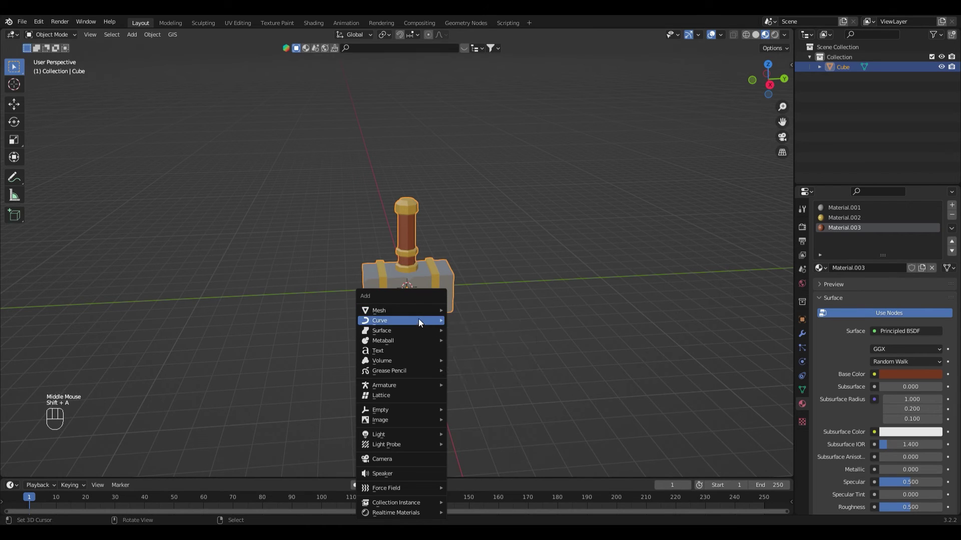
pyautogui.moveTo(407, 311)
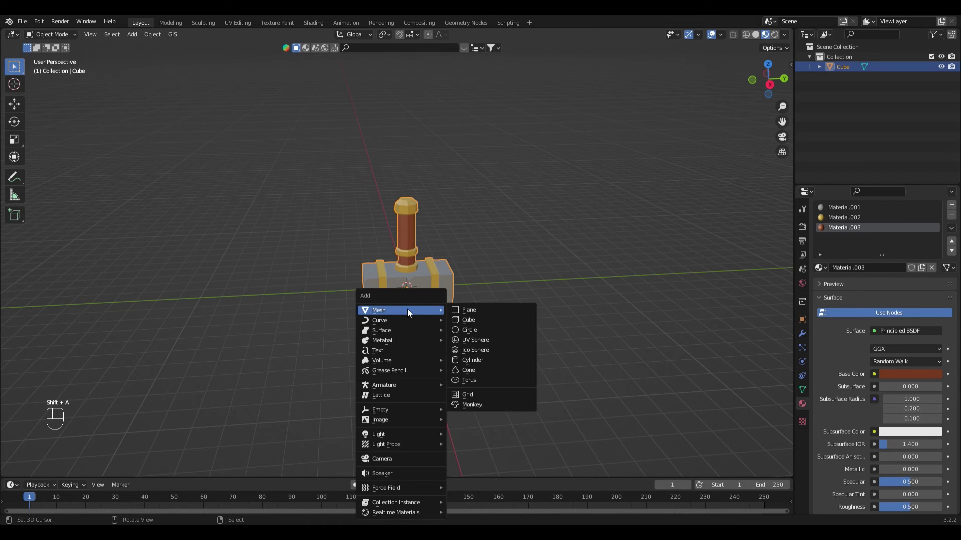
pyautogui.click(470, 310)
pyautogui.scroll(-2, 470, 311)
pyautogui.moveTo(471, 310)
pyautogui.mouseDown(button='middle')
pyautogui.moveTo(469, 291)
pyautogui.moveTo(478, 299)
pyautogui.mouseUp(button='middle')
pyautogui.press('g')
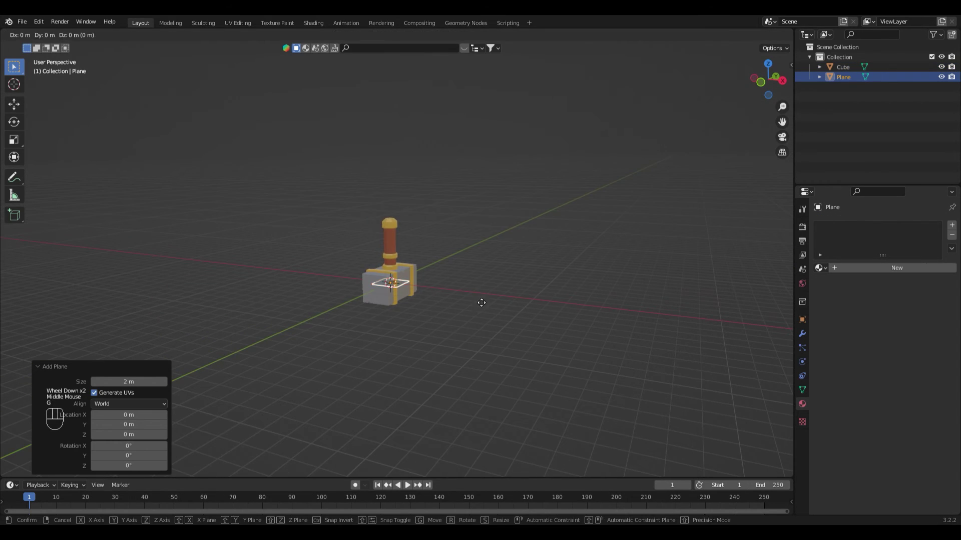
pyautogui.press('z')
pyautogui.click(489, 327)
pyautogui.press('s')
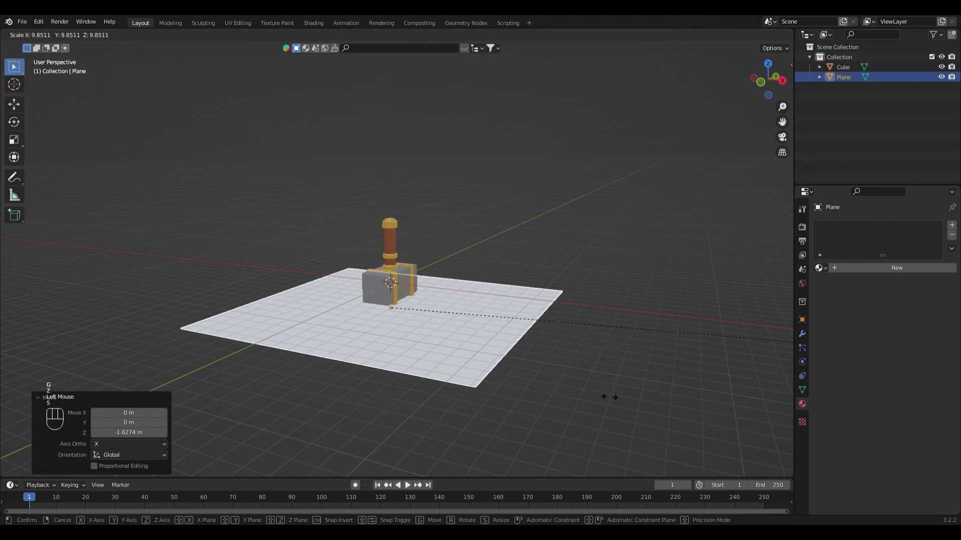
pyautogui.click(563, 456)
# - In Edit Mode, extrude the floor plane's edge on the negative X side up 27.58 m along Z to form a back wall
pyautogui.scroll(-2, 467, 404)
pyautogui.moveTo(467, 403); pyautogui.dragTo(302, 322, button='middle')
pyautogui.press('Tab')
pyautogui.press('2')
pyautogui.rightClick(235, 303)
pyautogui.scroll(-1, 232, 316)
pyautogui.press('e')
pyautogui.press('z')
pyautogui.click(240, 118)
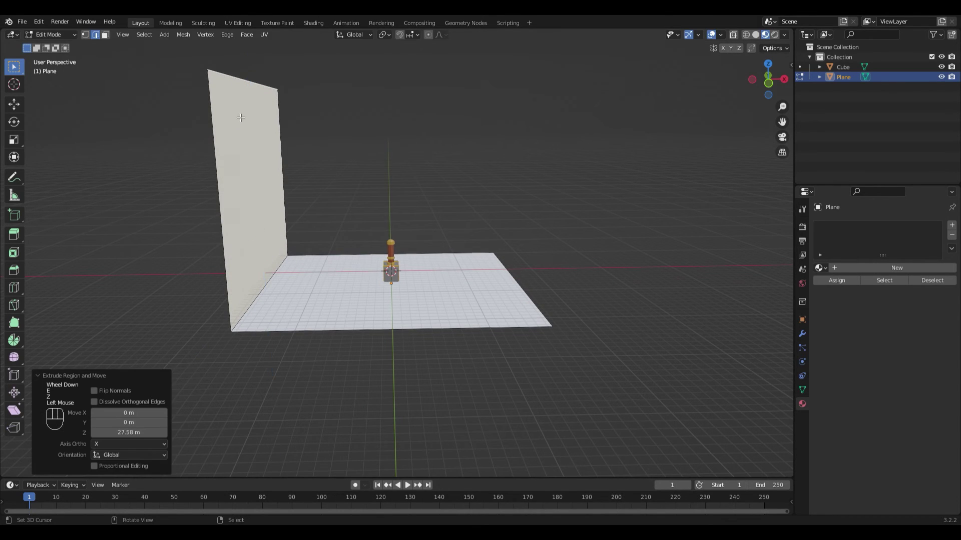
# - Bevel the edge between floor and wall by 0.354 m with 14 segments to form a smooth curve
pyautogui.rightClick(269, 289)
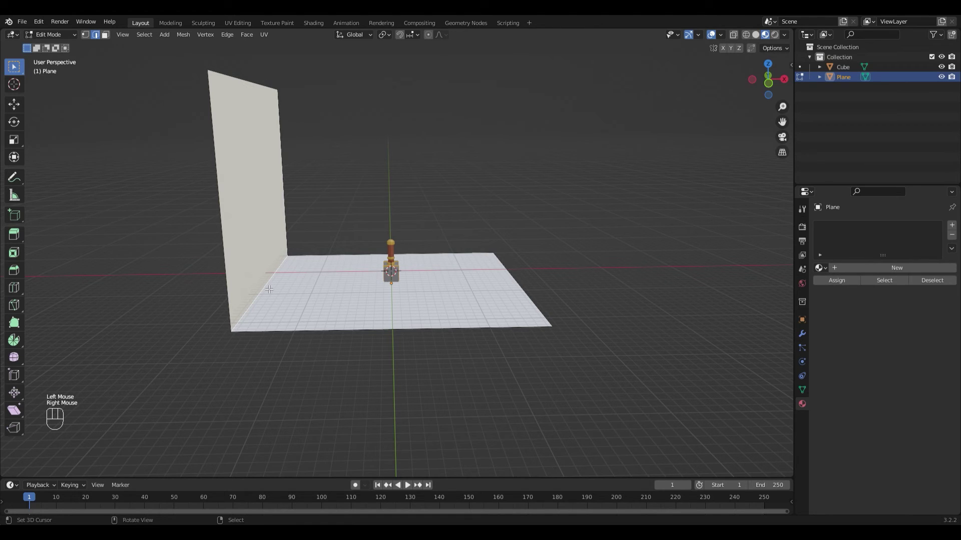
pyautogui.hotkey('ctrl', 'b')
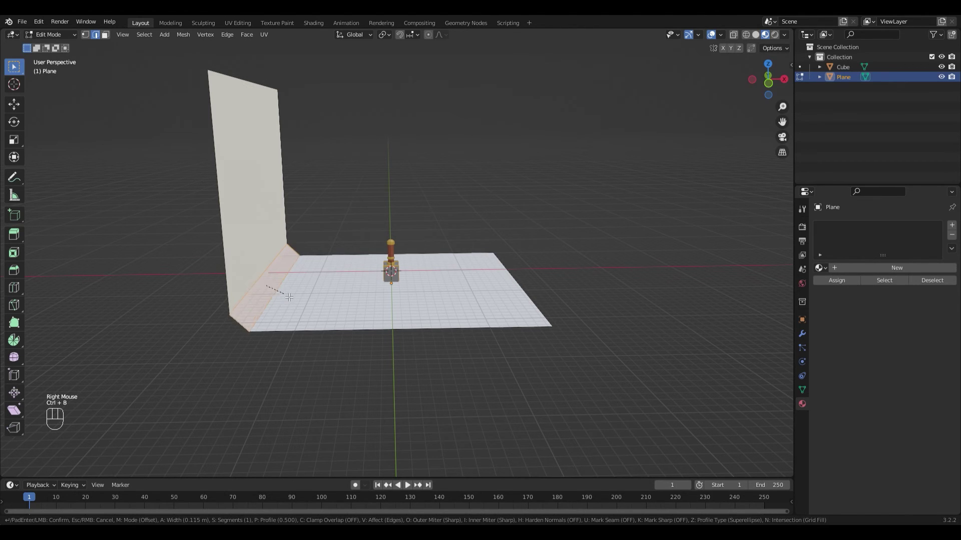
pyautogui.scroll(2, 295, 303)
pyautogui.scroll(8, 303, 307)
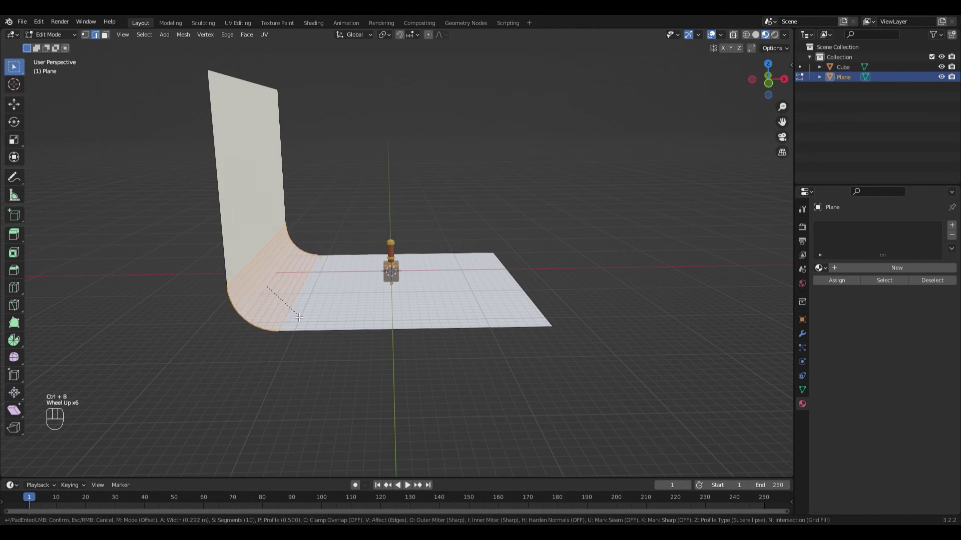
pyautogui.click(303, 327)
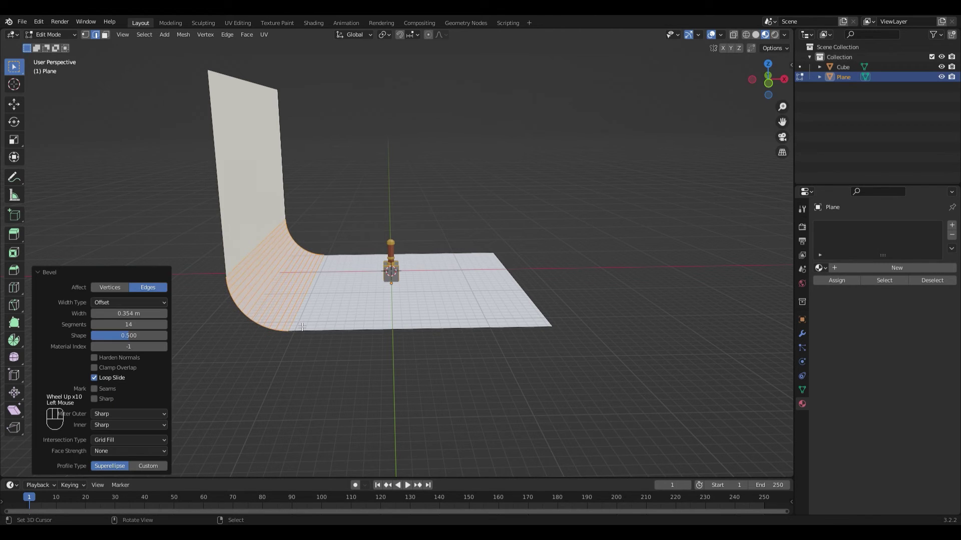
# - Return to Object Mode and create a new material for the backdrop plane
pyautogui.moveTo(464, 320)
pyautogui.mouseDown(button='middle')
pyautogui.moveTo(412, 323)
pyautogui.moveTo(454, 332)
pyautogui.moveTo(598, 304)
pyautogui.moveTo(528, 323)
pyautogui.moveTo(453, 308)
pyautogui.moveTo(456, 329)
pyautogui.mouseUp(button='middle')
pyautogui.press('Tab')
pyautogui.scroll(2, 455, 329)
pyautogui.click(864, 271)
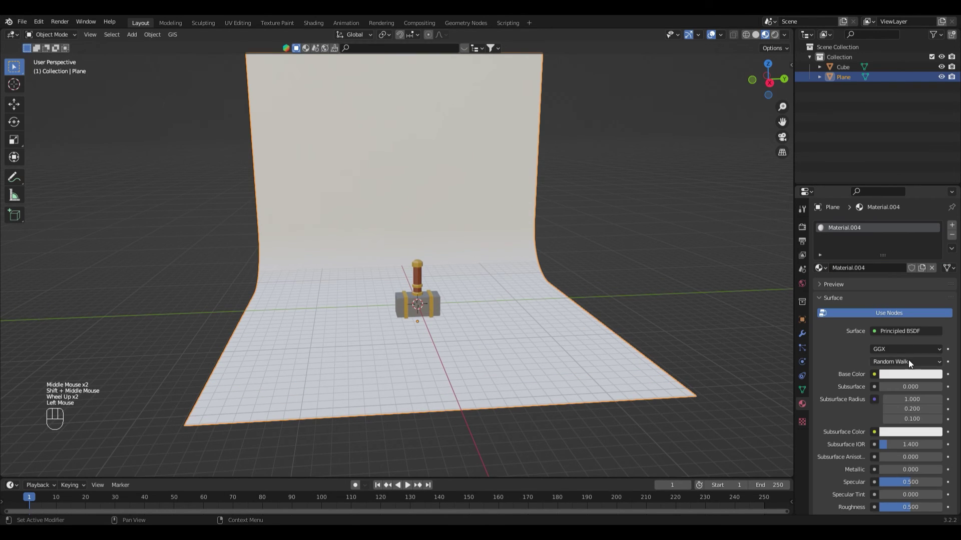
# - Darken the backdrop material's base colour to a mid grey with an HSV value of 0.240
pyautogui.click(906, 374)
pyautogui.click(934, 254)
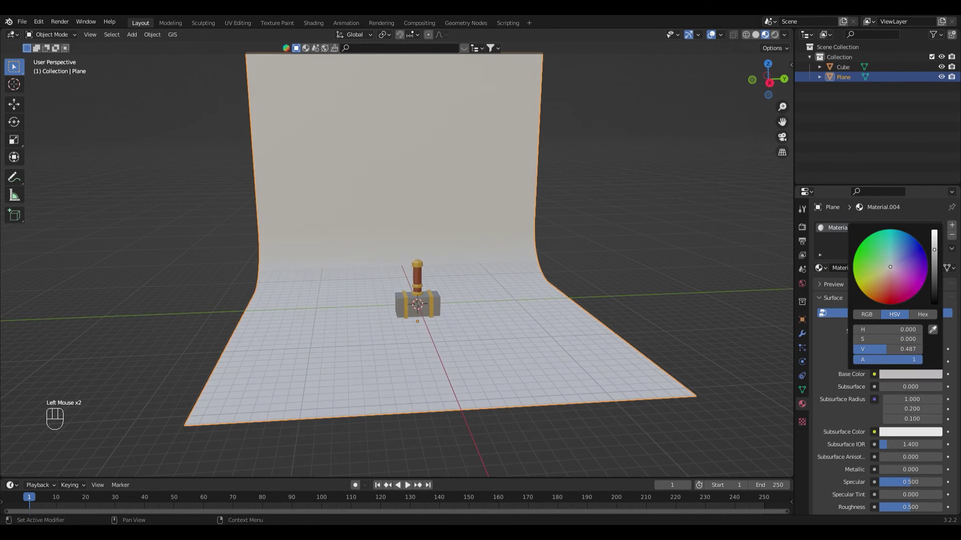
pyautogui.moveTo(933, 253); pyautogui.dragTo(934, 266)
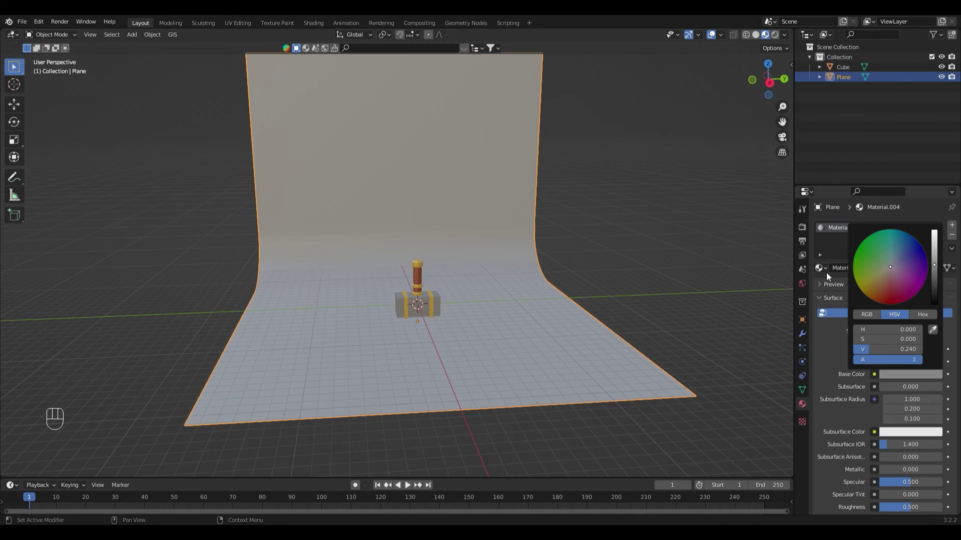
# - Add a camera to the scene and look through it
pyautogui.scroll(-2, 560, 284)
pyautogui.keyDown('shift'); pyautogui.moveTo(559, 288); pyautogui.dragTo(508, 338, button='middle'); pyautogui.keyUp('shift')
pyautogui.hotkey('shift', 'a')
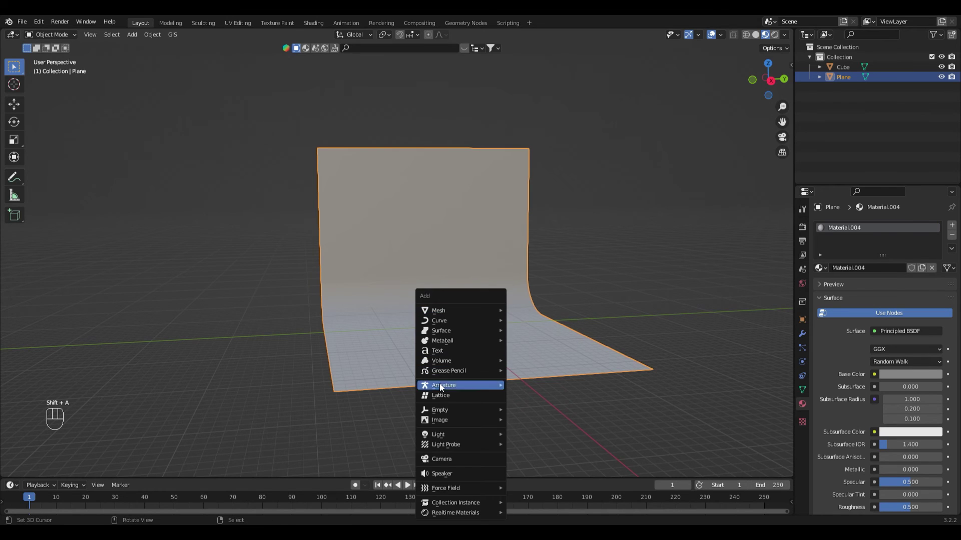
pyautogui.click(452, 459)
pyautogui.scroll(2, 478, 326)
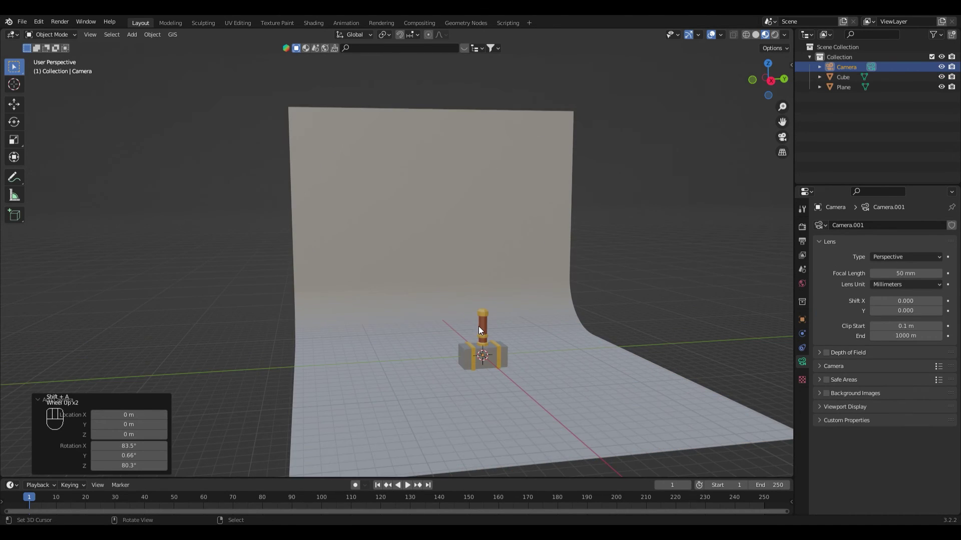
pyautogui.press('KP_0')
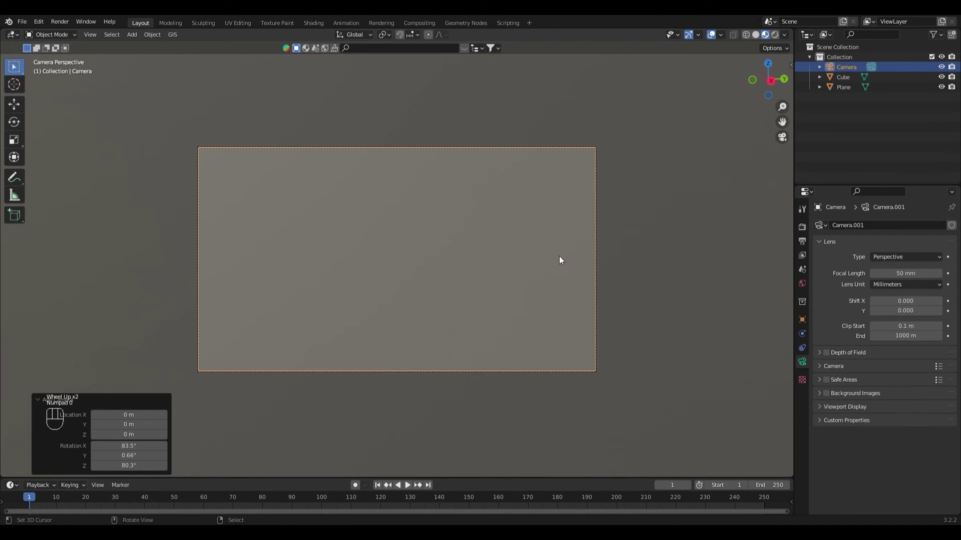
pyautogui.scroll(-1, 559, 257)
# - Lock the camera to the view, frame the whole hammer against the backdrop, and release the lock
pyautogui.press('n')
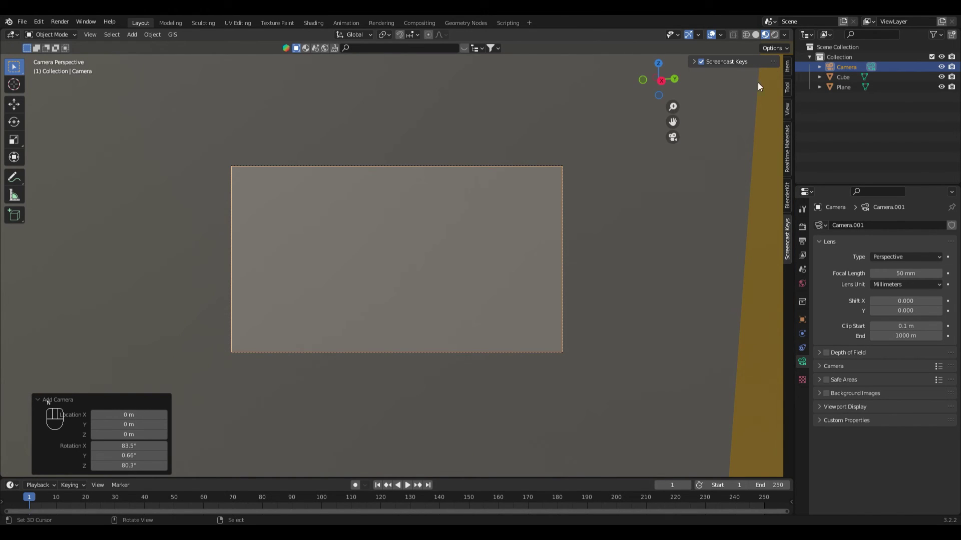
pyautogui.click(788, 106)
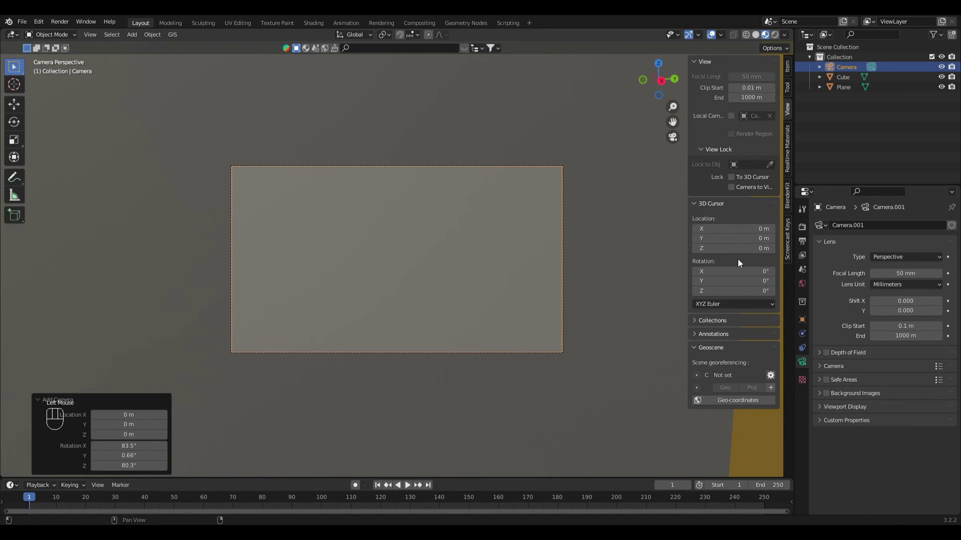
pyautogui.click(731, 187)
pyautogui.scroll(-8, 456, 233)
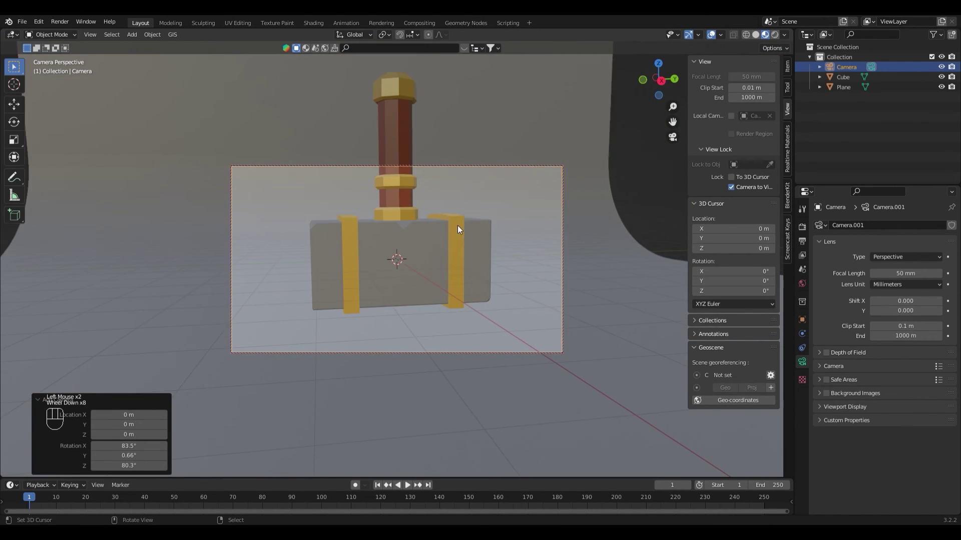
pyautogui.scroll(-3, 458, 228)
pyautogui.moveTo(460, 220)
pyautogui.keyDown('shift'); pyautogui.mouseDown(button='middle')
pyautogui.moveTo(461, 236)
pyautogui.moveTo(451, 236)
pyautogui.mouseUp(button='middle'); pyautogui.keyUp('shift')
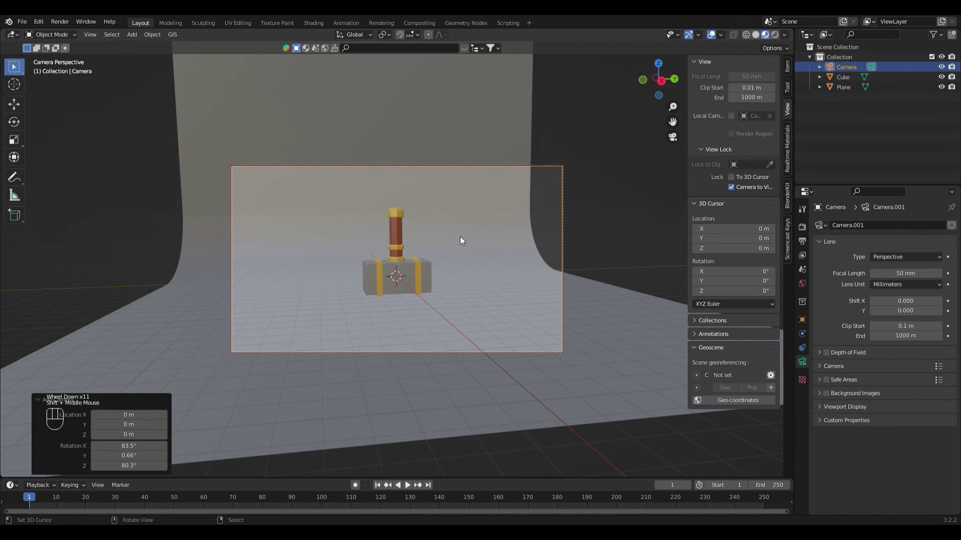
pyautogui.scroll(2, 425, 228)
pyautogui.keyDown('shift'); pyautogui.moveTo(400, 221); pyautogui.dragTo(410, 246, button='middle'); pyautogui.keyUp('shift')
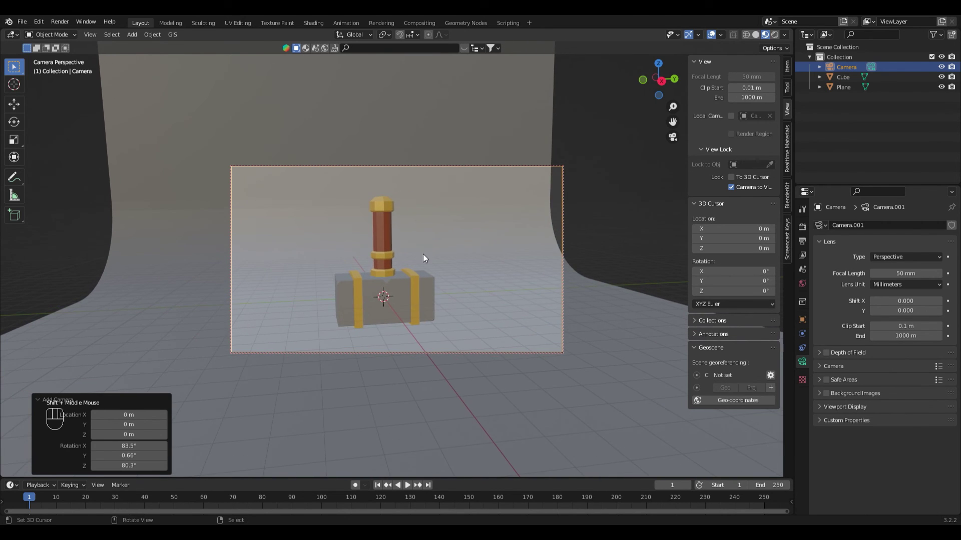
pyautogui.scroll(-4, 508, 266)
pyautogui.scroll(4, 501, 263)
pyautogui.keyDown('shift'); pyautogui.moveTo(494, 261); pyautogui.dragTo(500, 261, button='middle'); pyautogui.keyUp('shift')
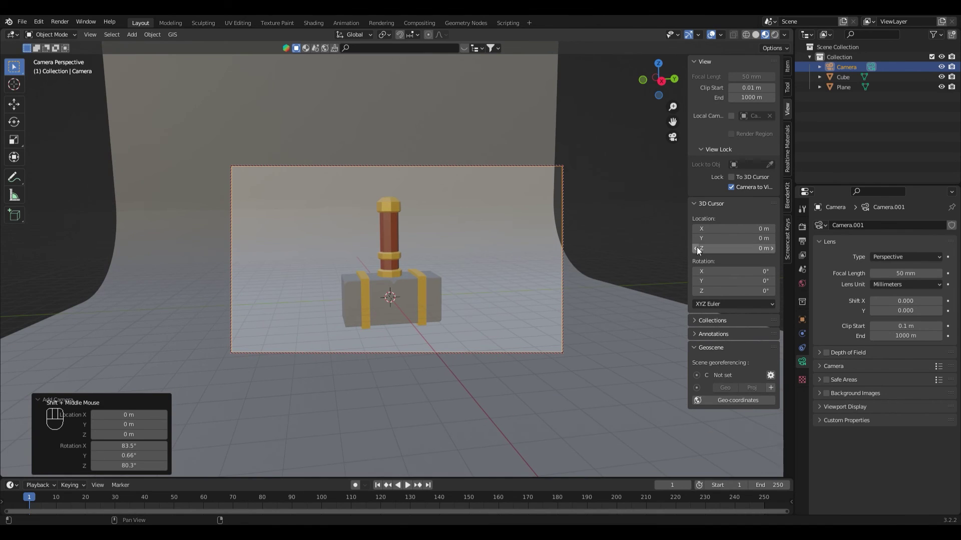
pyautogui.click(731, 188)
# - Widen the backdrop plane by scaling it 1.480 along the global Y axis
pyautogui.scroll(-4, 584, 218)
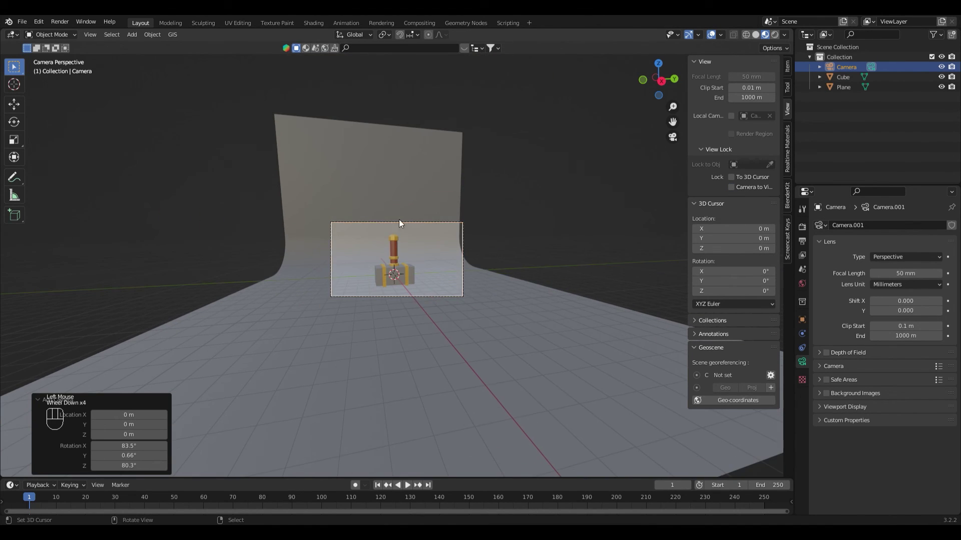
pyautogui.scroll(1, 284, 220)
pyautogui.moveTo(290, 215); pyautogui.dragTo(311, 228, button='middle')
pyautogui.scroll(-6, 356, 223)
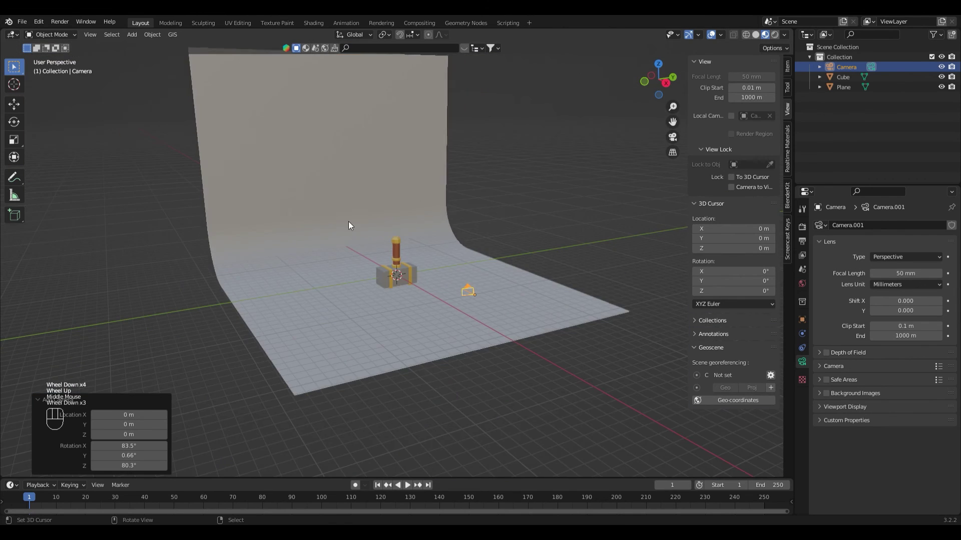
pyautogui.moveTo(434, 221); pyautogui.dragTo(397, 234, button='middle')
pyautogui.rightClick(467, 214)
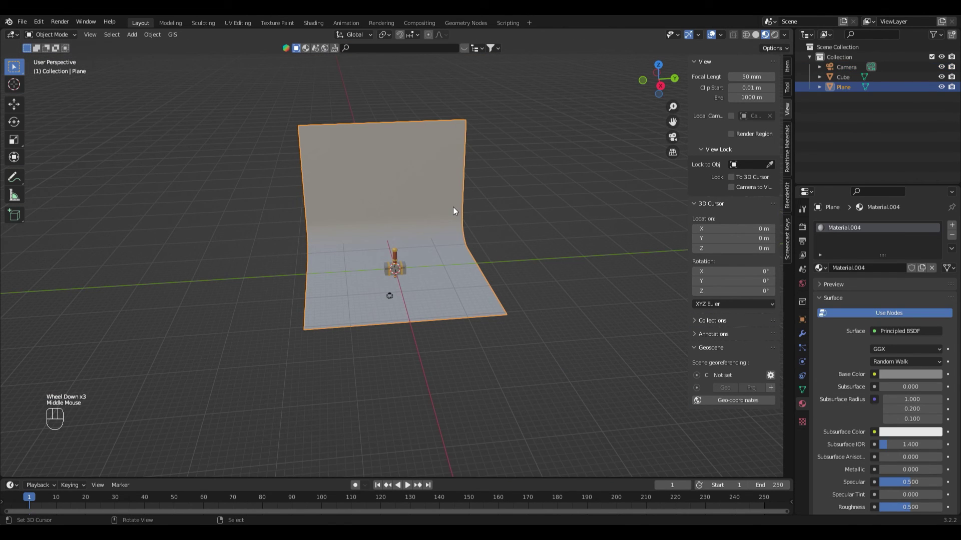
pyautogui.press('s')
pyautogui.press('y')
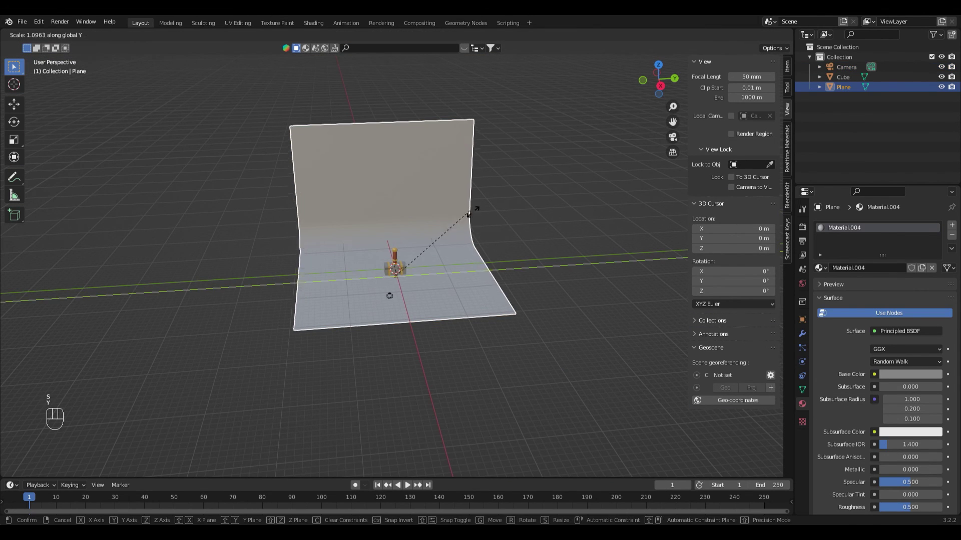
pyautogui.click(515, 215)
pyautogui.moveTo(492, 271); pyautogui.dragTo(504, 266, button='middle')
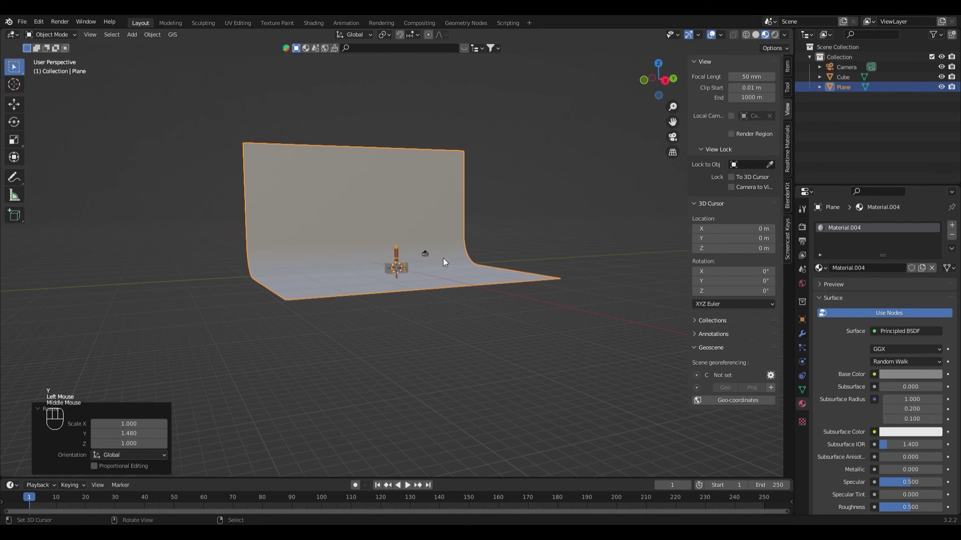
pyautogui.scroll(2, 460, 268)
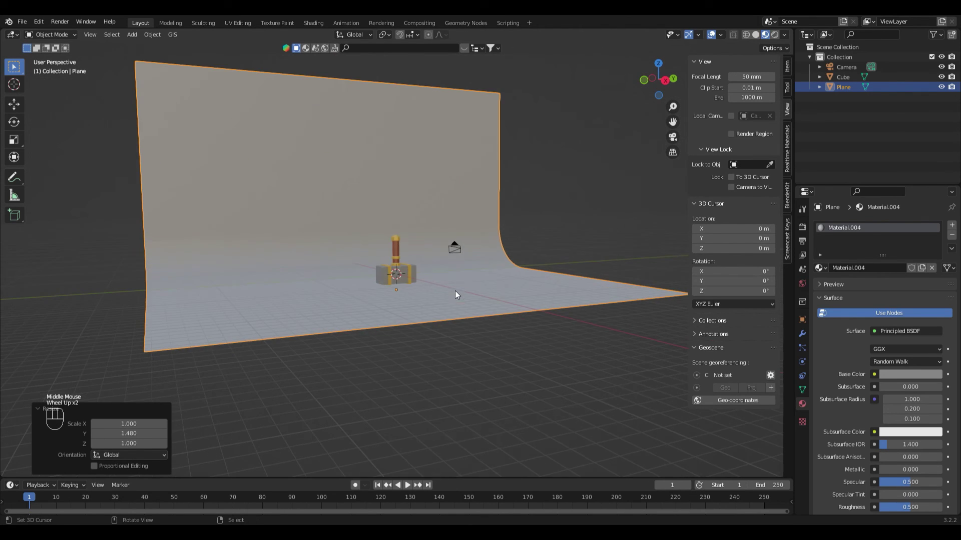
pyautogui.scroll(-2, 501, 229)
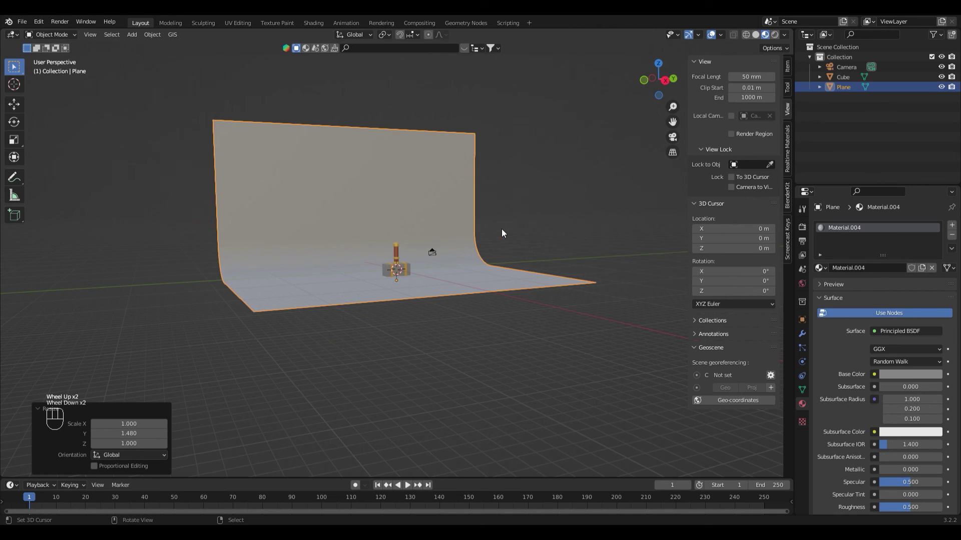
pyautogui.moveTo(521, 212)
pyautogui.mouseDown(button='middle')
pyautogui.moveTo(521, 224)
pyautogui.moveTo(524, 213)
pyautogui.mouseUp(button='middle')
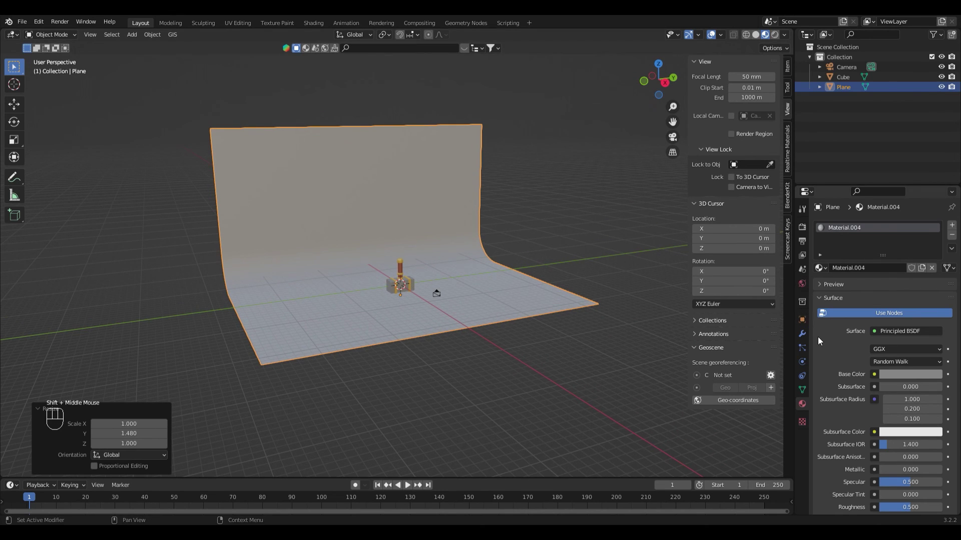
# - Set the world background colour to an Environment Texture and load abandoned_tank_farm_01_2k.exr into it
pyautogui.click(802, 283)
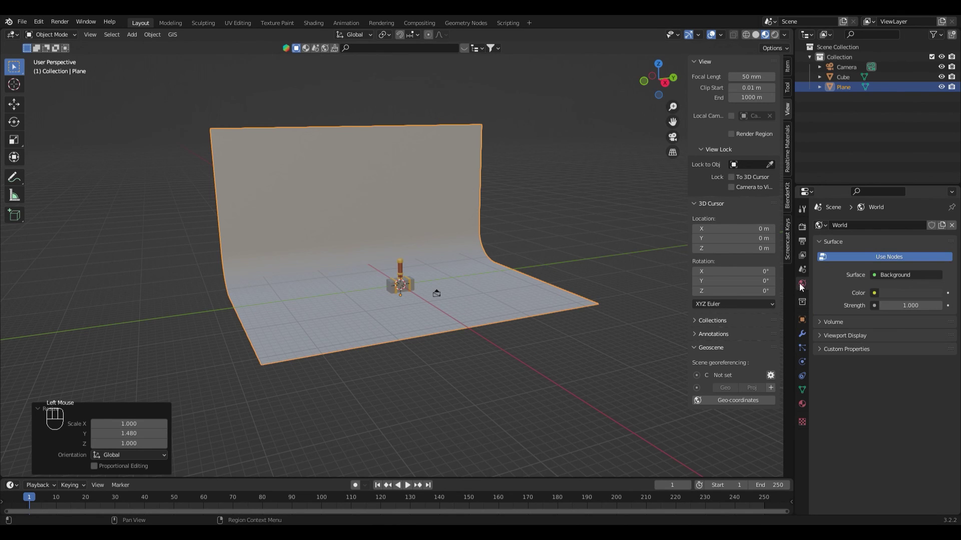
pyautogui.click(875, 293)
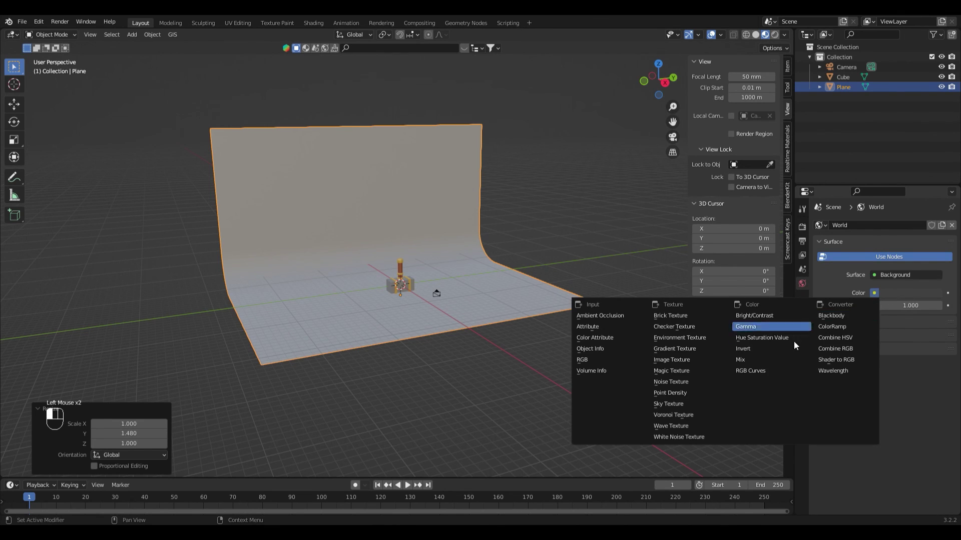
pyautogui.click(675, 338)
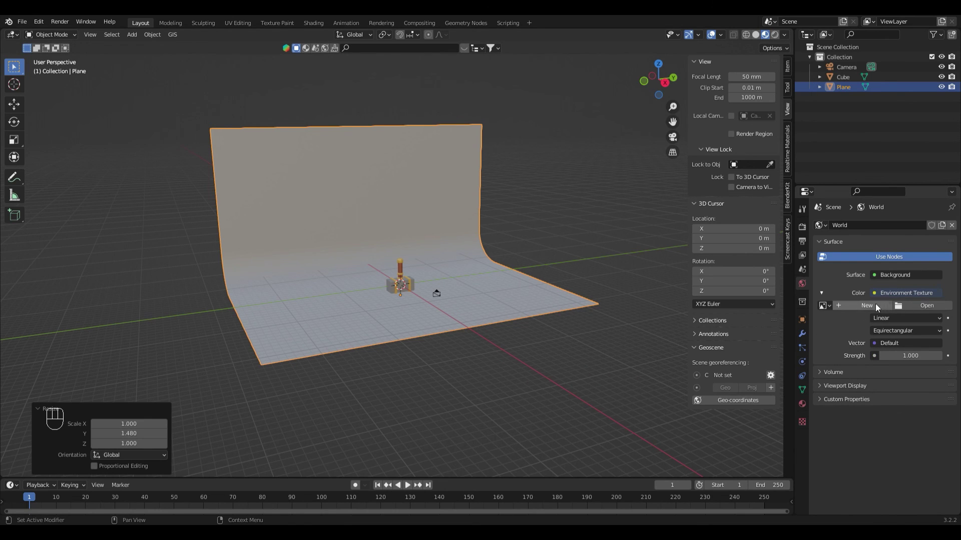
pyautogui.click(902, 305)
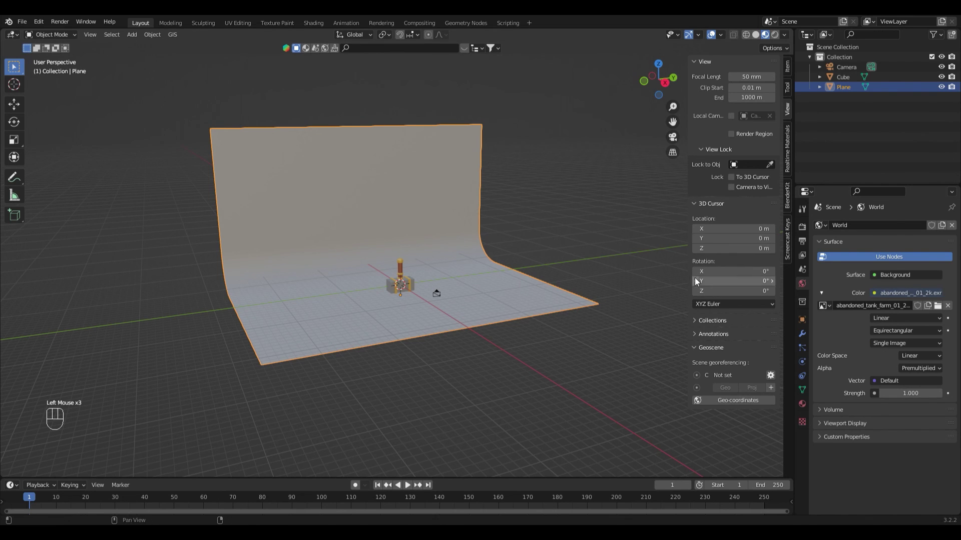
# - Switch the scene's render engine to Cycles
pyautogui.click(802, 227)
pyautogui.click(906, 225)
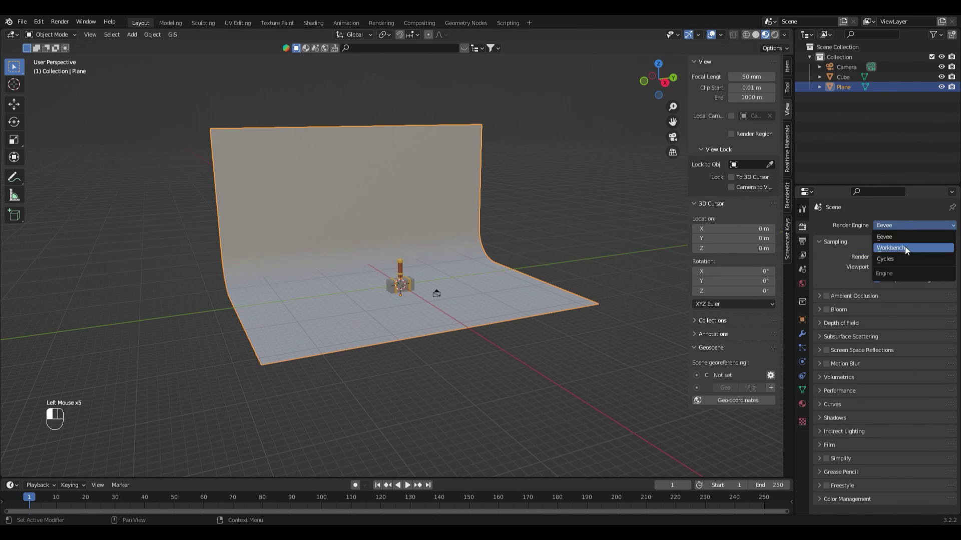
pyautogui.click(905, 257)
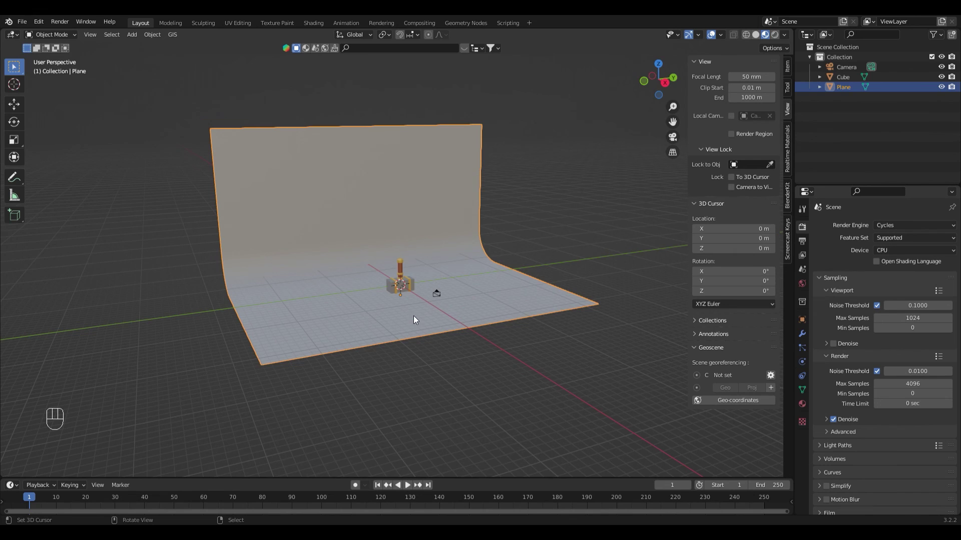
# - Render the hammer scene from the camera and inspect the rendered image
pyautogui.press('KP_0')
pyautogui.press('F12')
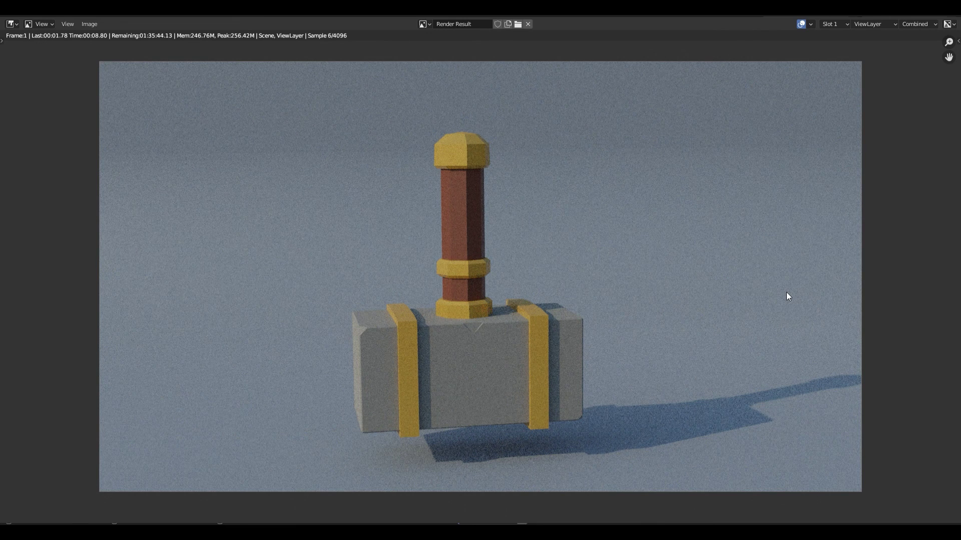
pyautogui.scroll(-1, 871, 293)
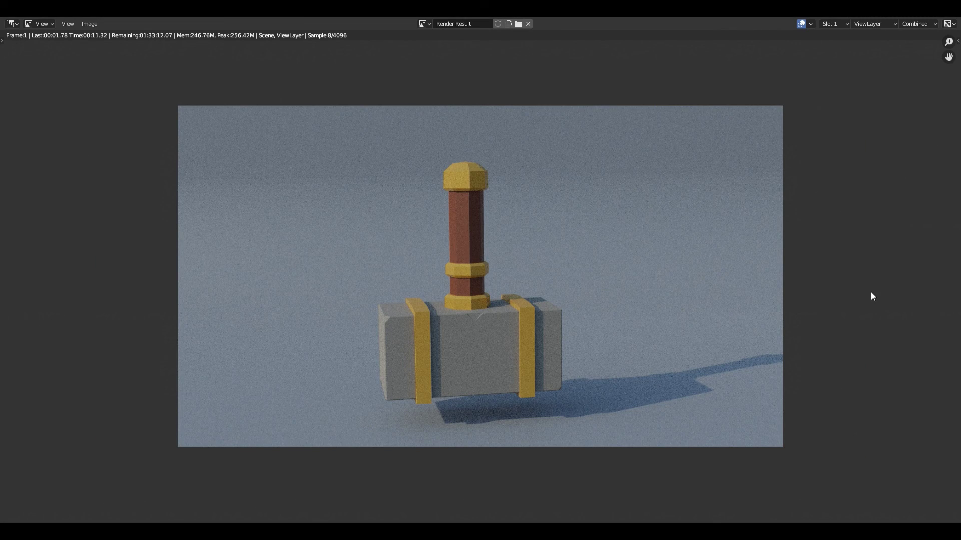
pyautogui.scroll(1, 593, 281)
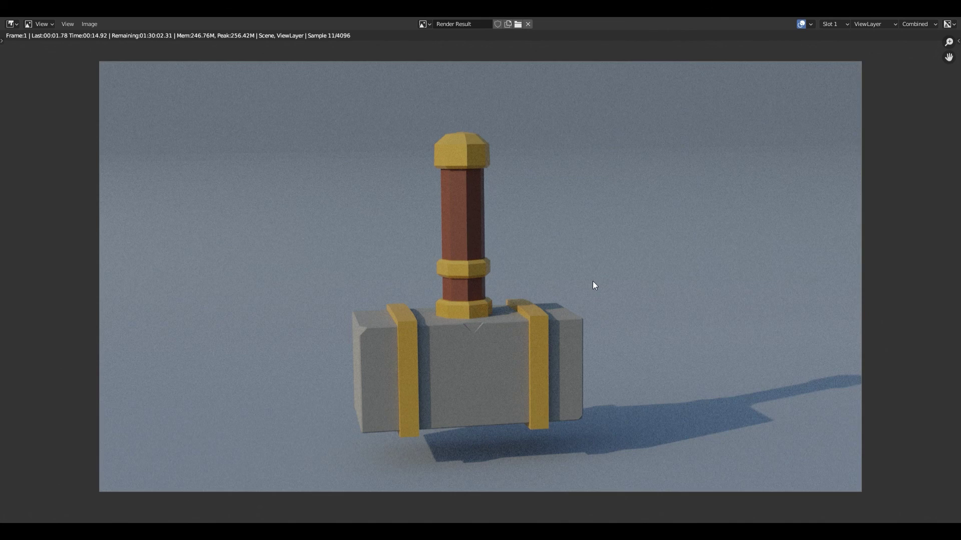
pyautogui.scroll(-2, 590, 295)
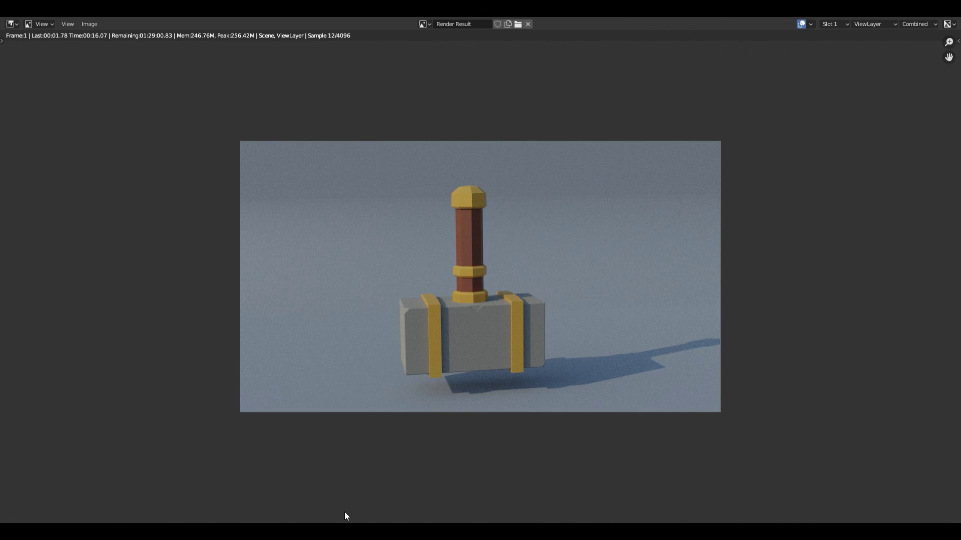